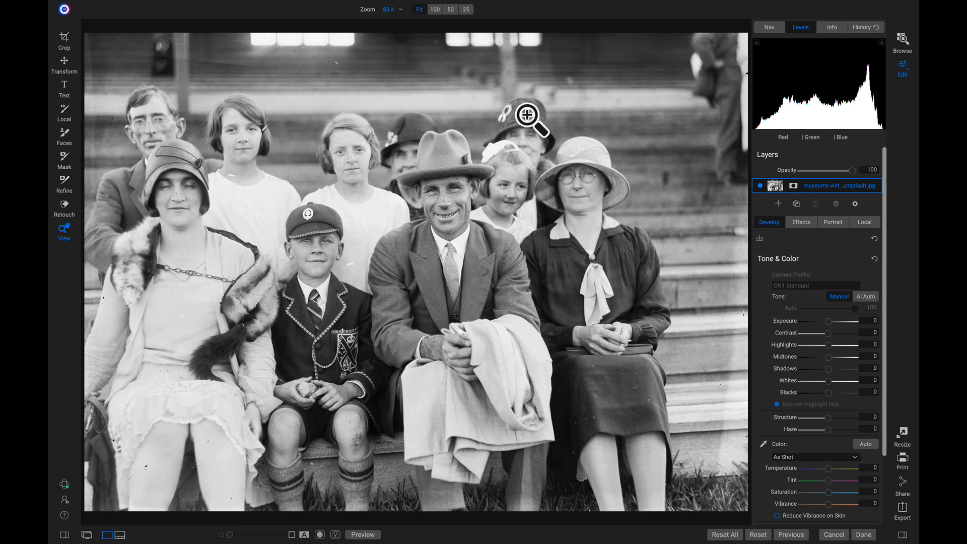
Step: Add a Vintage filter in the Earth & Sky colour style (Amount 40, Saturation -10)
click(797, 222)
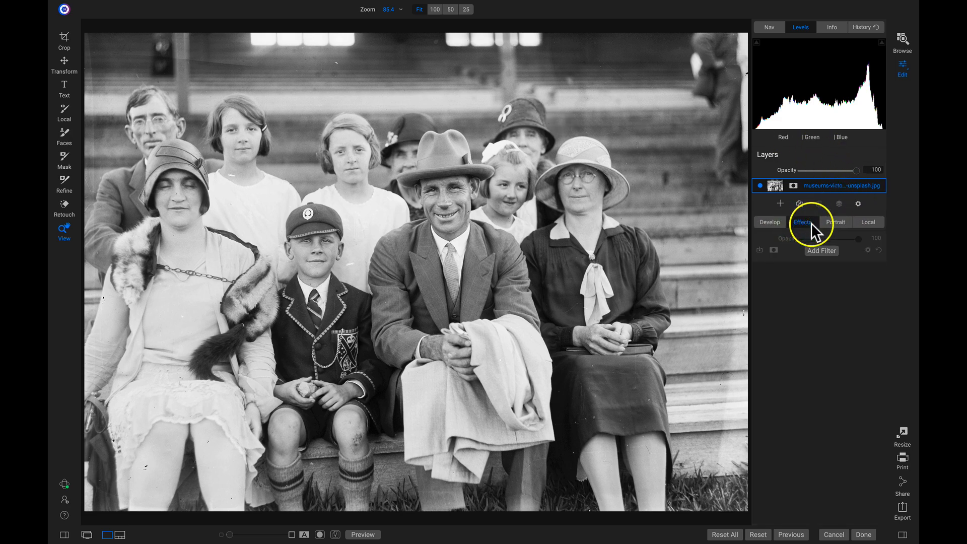
click(821, 250)
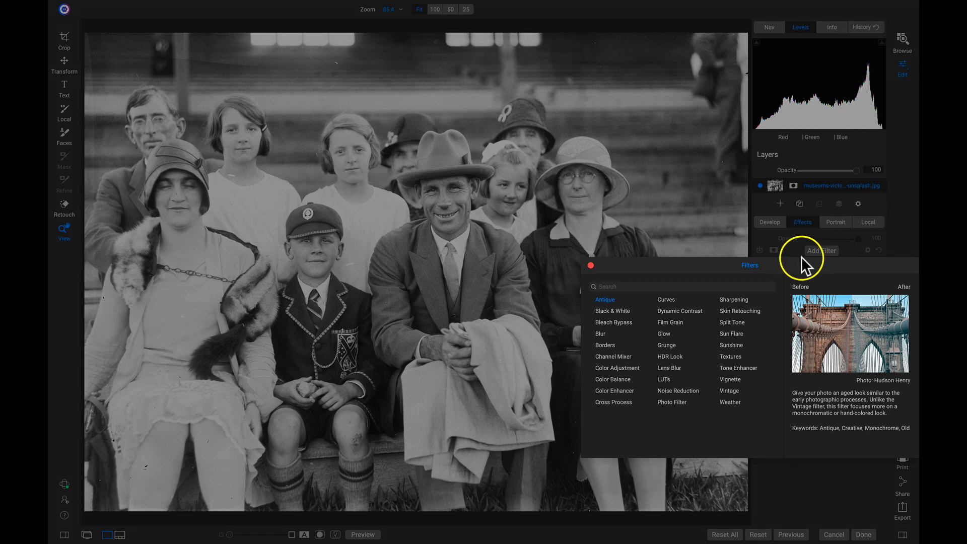
click(731, 391)
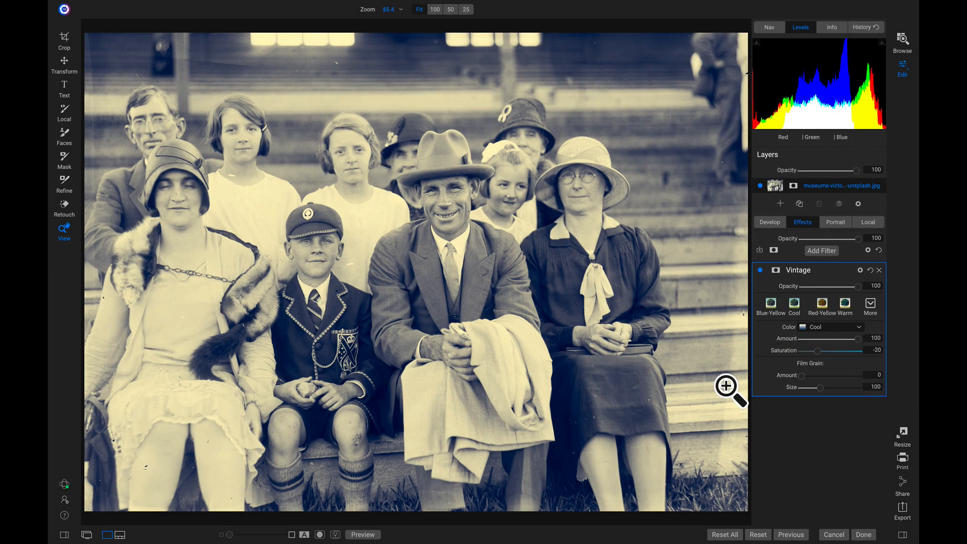
click(843, 309)
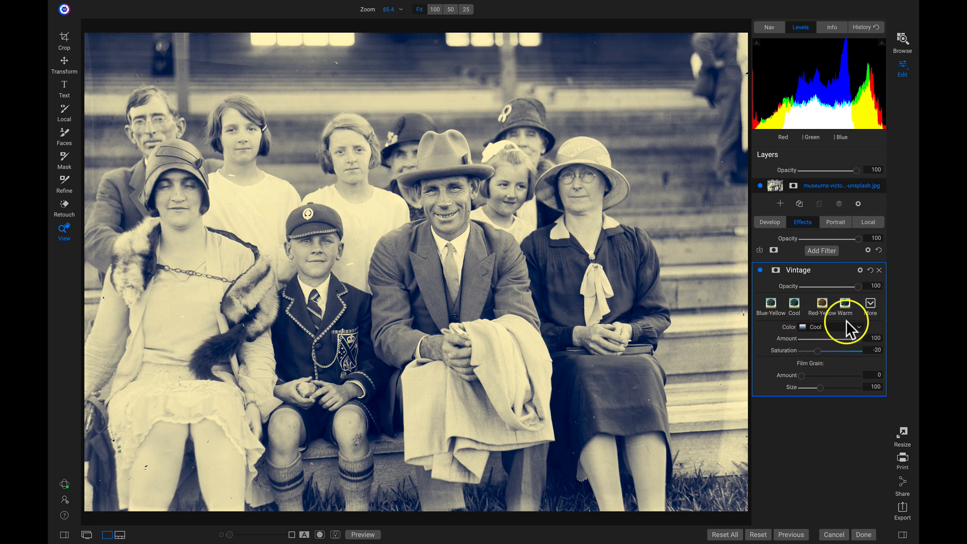
click(871, 305)
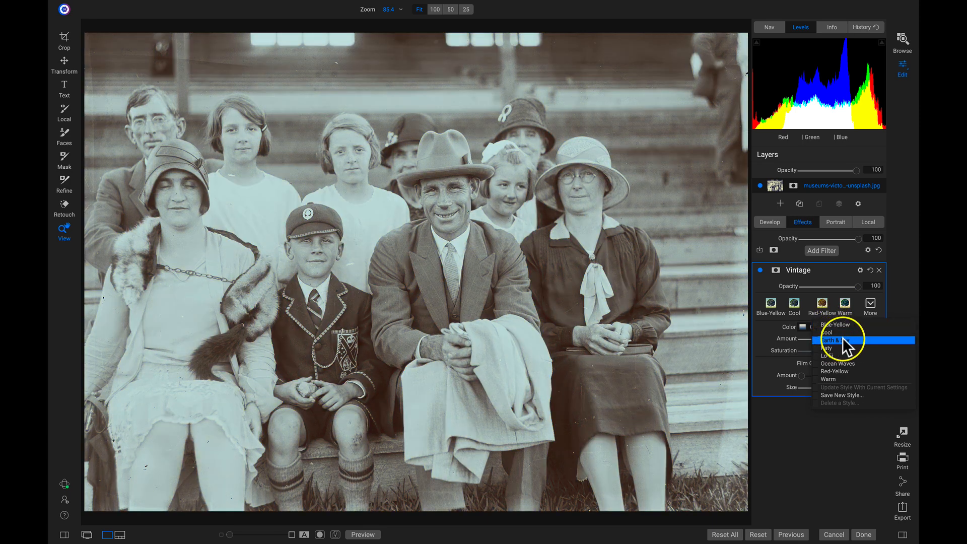
click(836, 338)
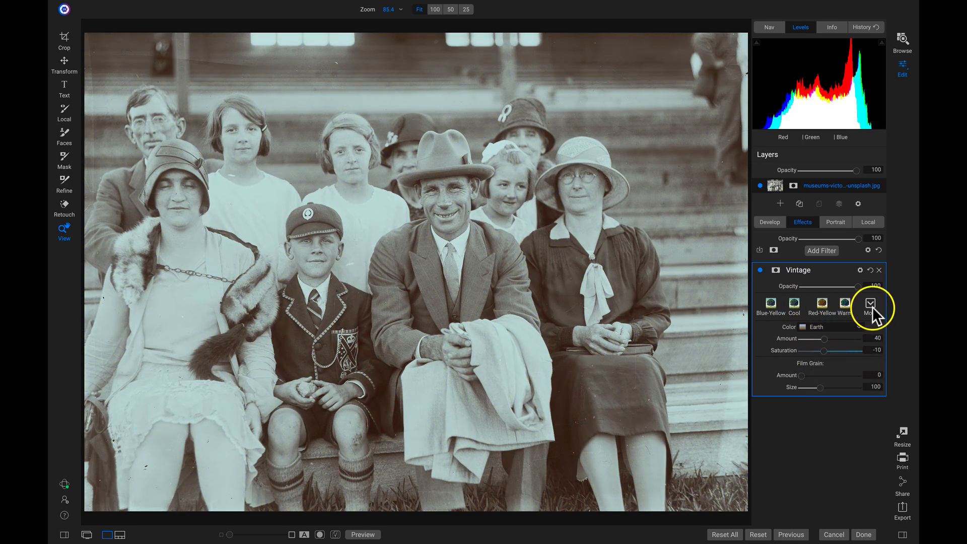
Step: Toggle the Vintage effect off and on, at fit and at 100% zoom, to compare
click(759, 271)
click(760, 270)
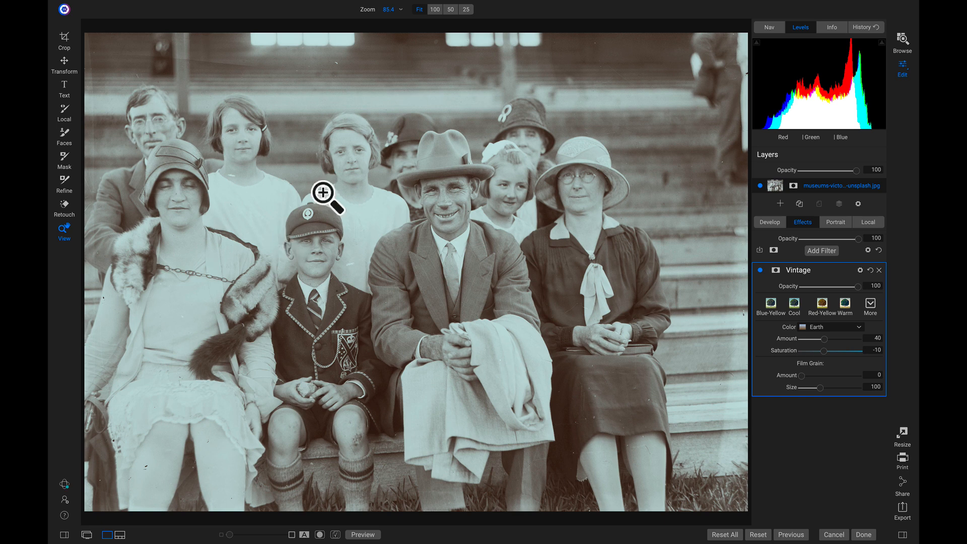
click(220, 155)
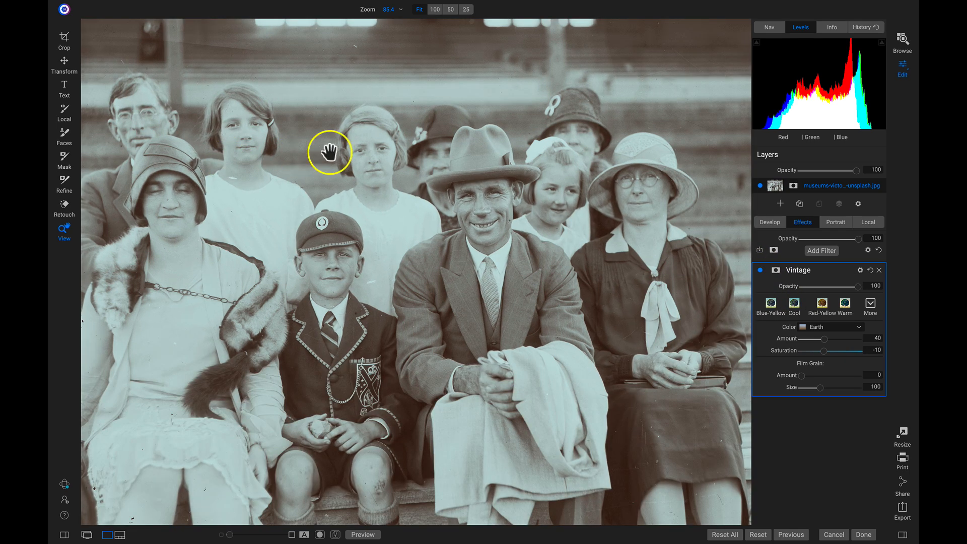
click(760, 271)
click(760, 271)
click(452, 219)
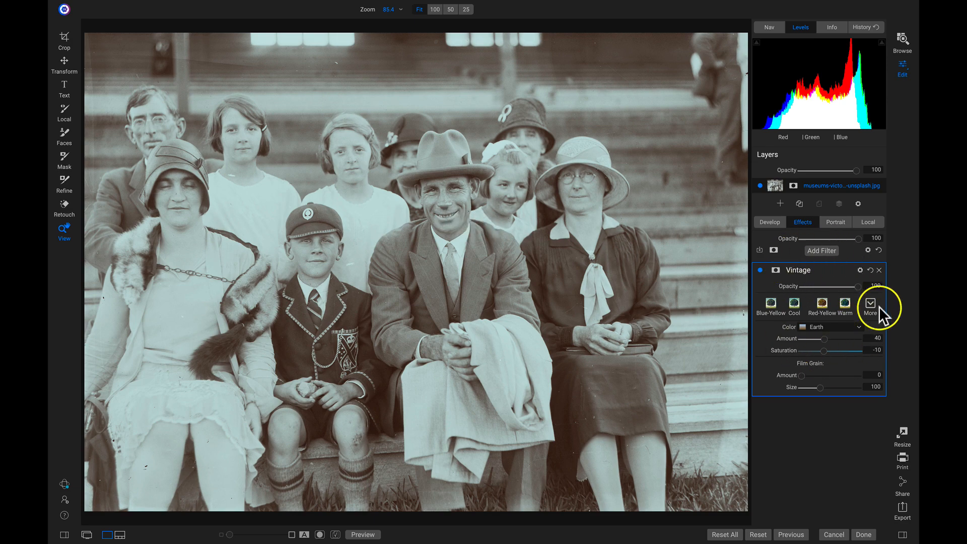
Step: Collapse Vintage and add an Antique filter in the Neutral style tinted Delhi
click(846, 271)
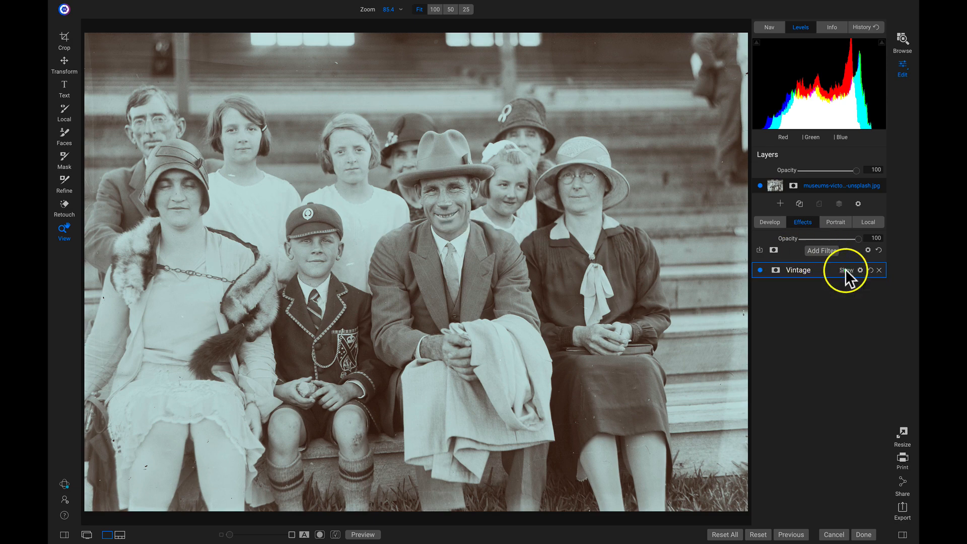
click(824, 250)
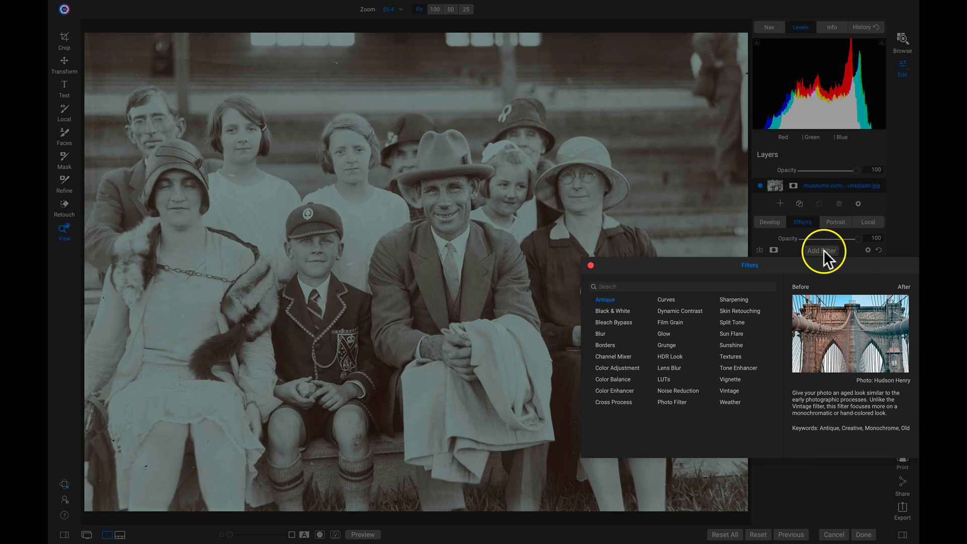
click(604, 298)
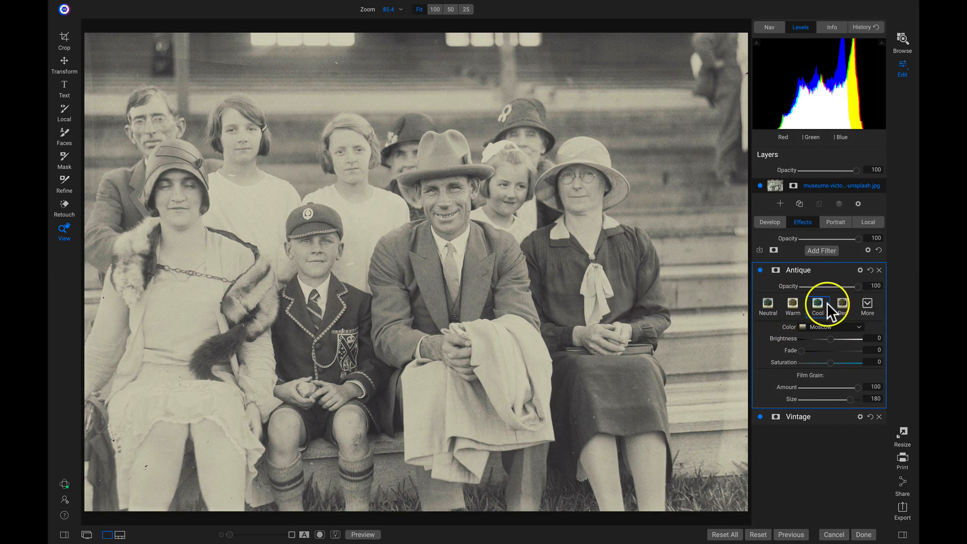
click(868, 304)
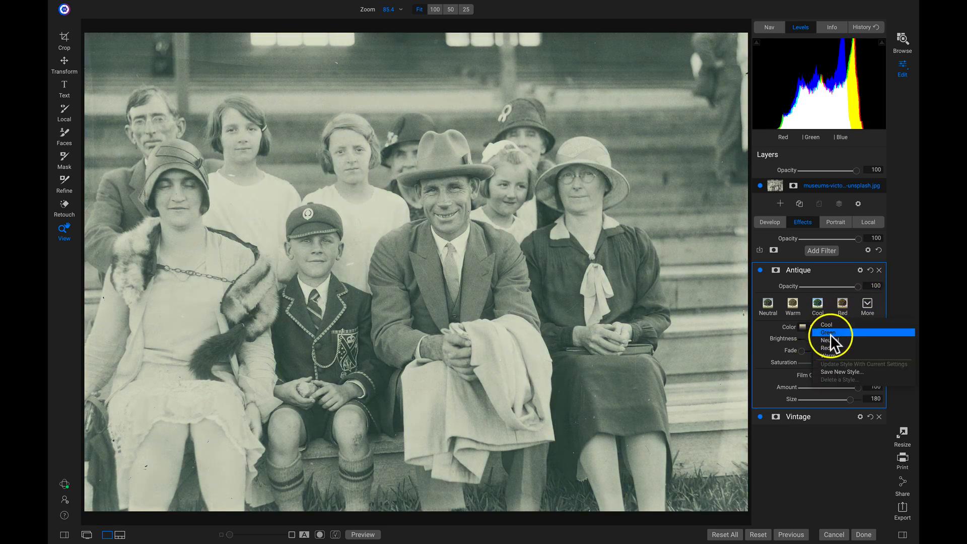
click(838, 339)
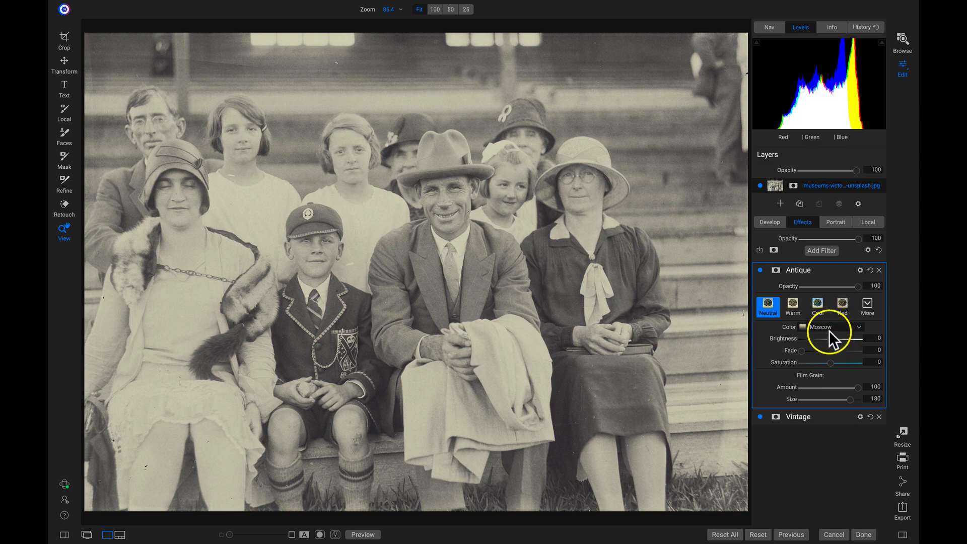
click(831, 326)
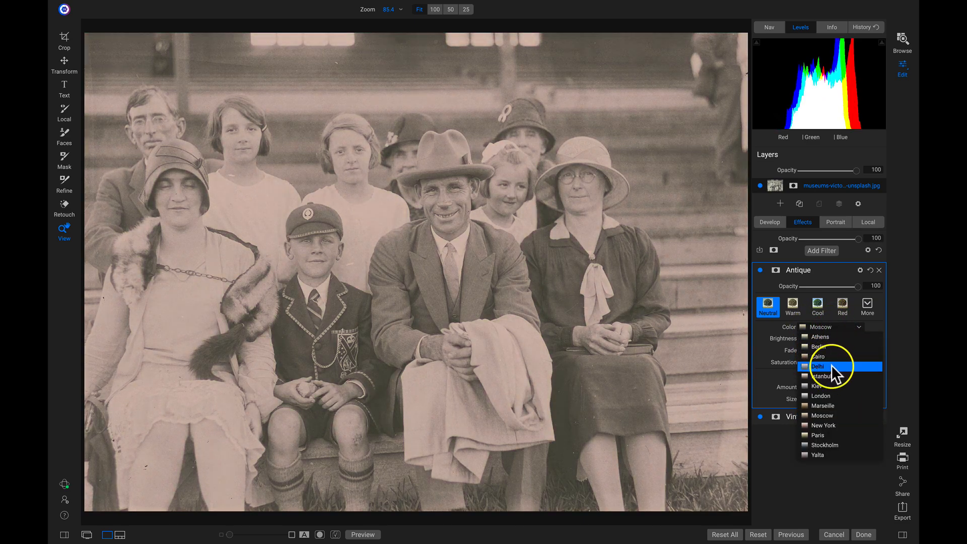
click(826, 366)
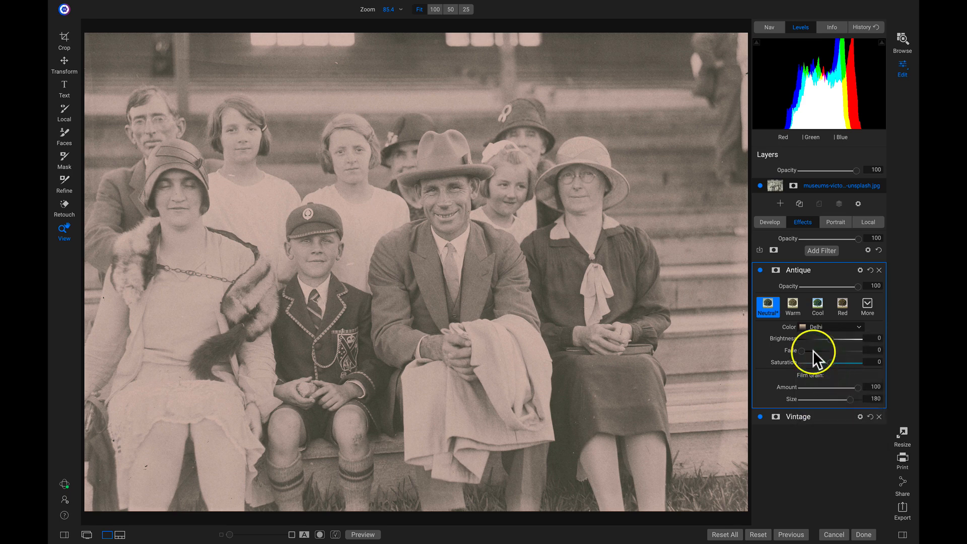
Step: Toggle the Antique effect to compare, then bring up the filter list again
click(760, 270)
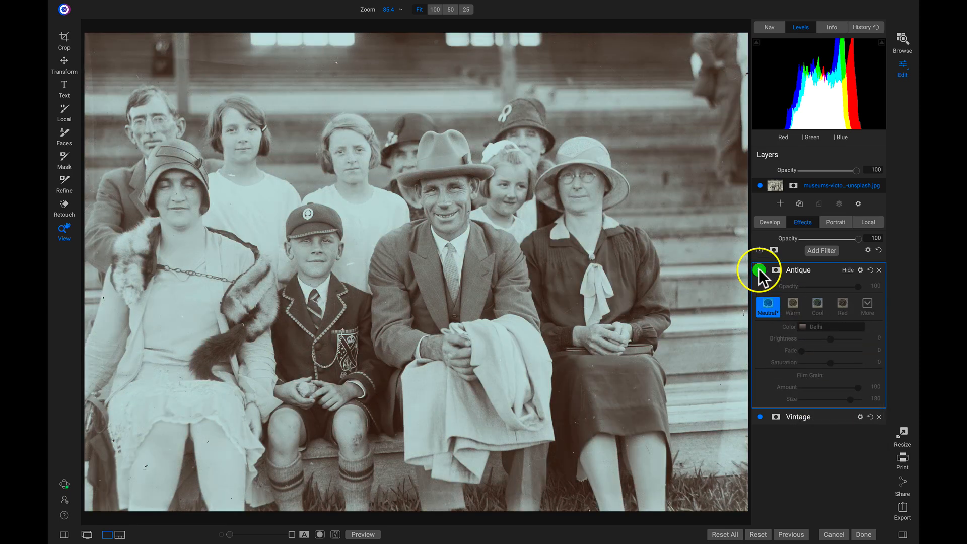
click(760, 271)
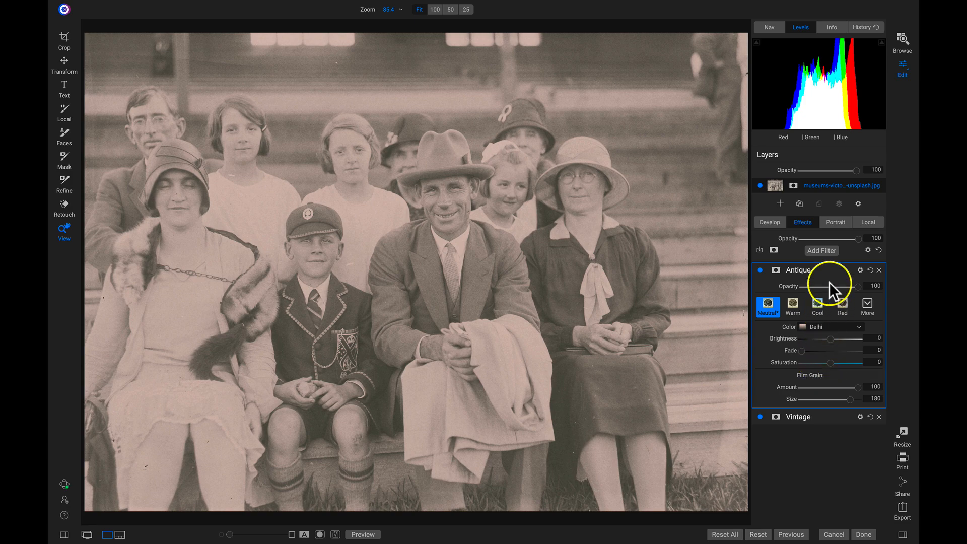
click(823, 250)
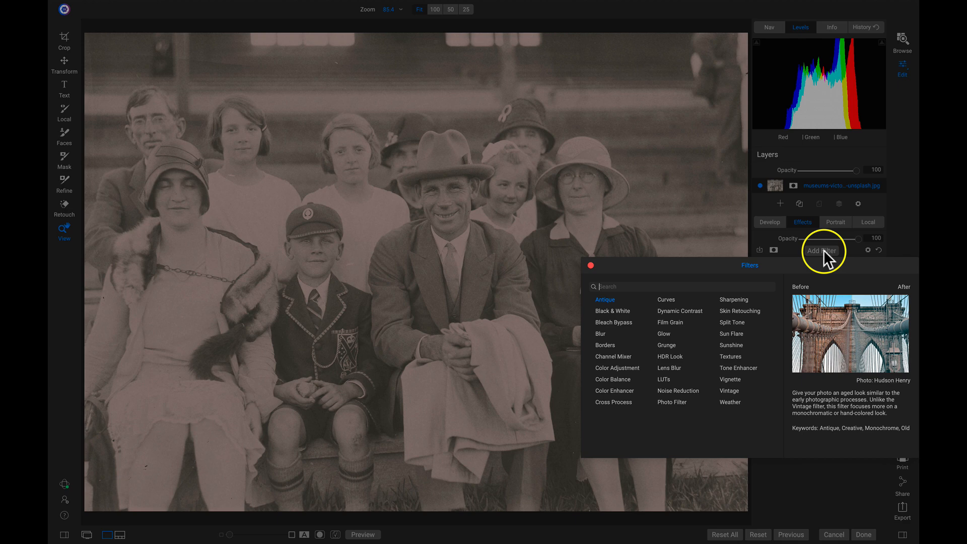
Step: Add a LUTs filter using the Honky Tonk LUT
click(663, 380)
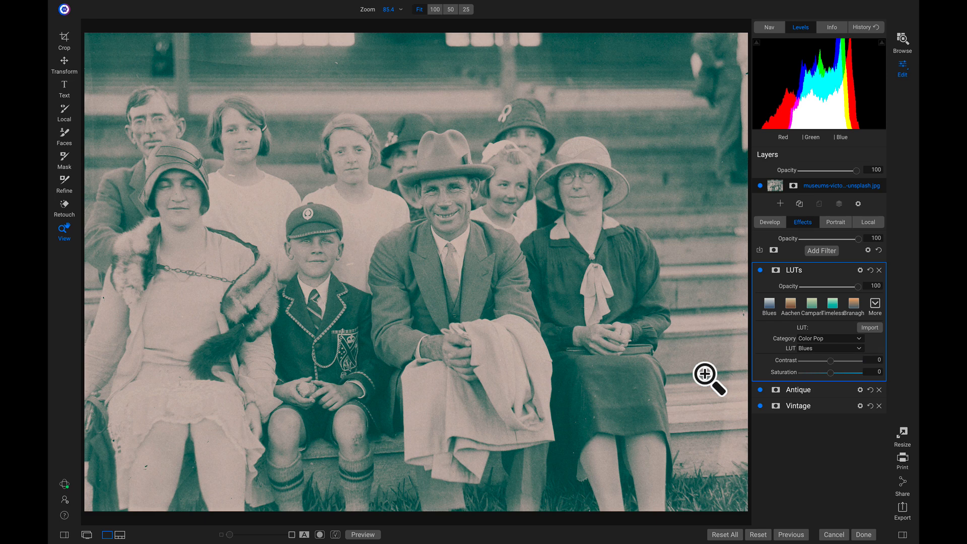
click(875, 304)
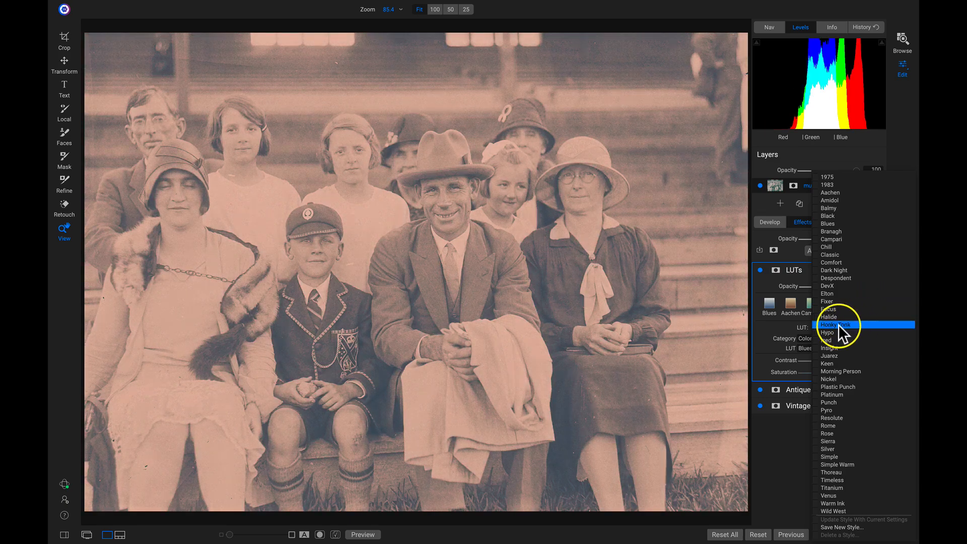
click(839, 324)
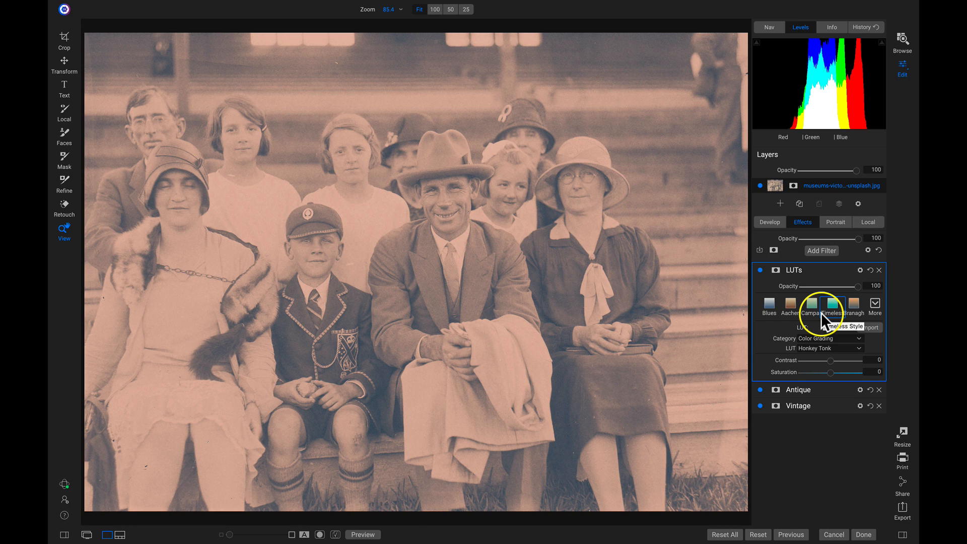
Step: Toggle the Honky Tonk LUT effect off and on twice to compare
click(761, 270)
click(760, 270)
click(760, 270)
click(760, 270)
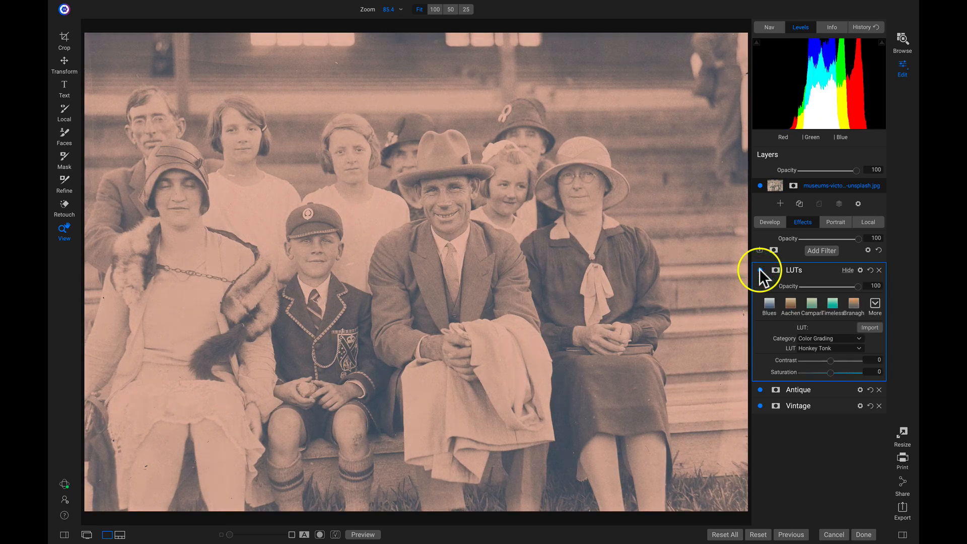
Step: Set the LUT filter's blend mode to Color
click(861, 270)
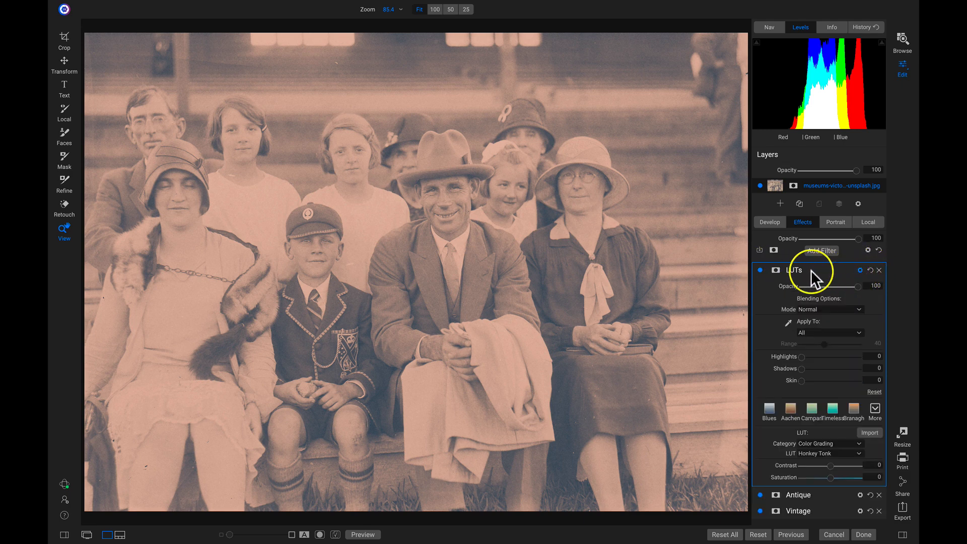
click(813, 309)
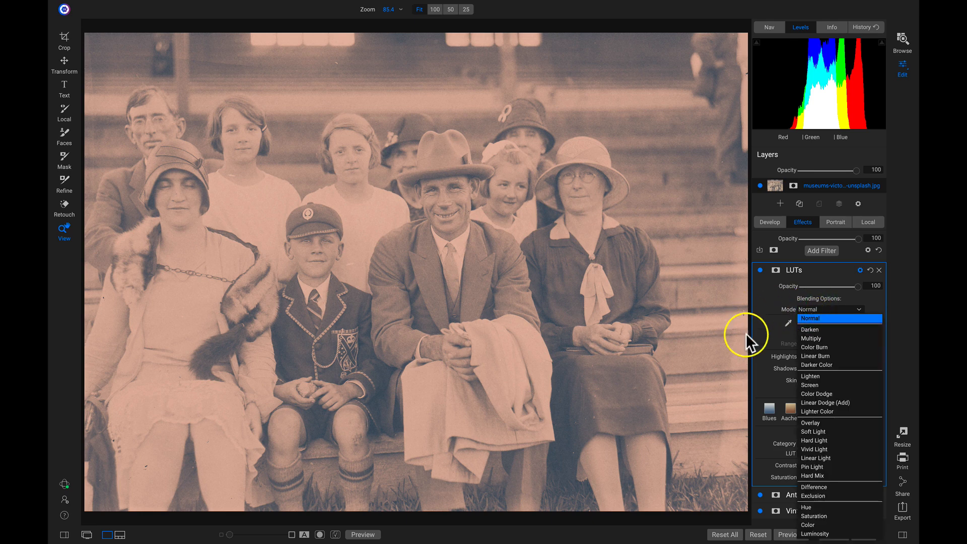
click(804, 524)
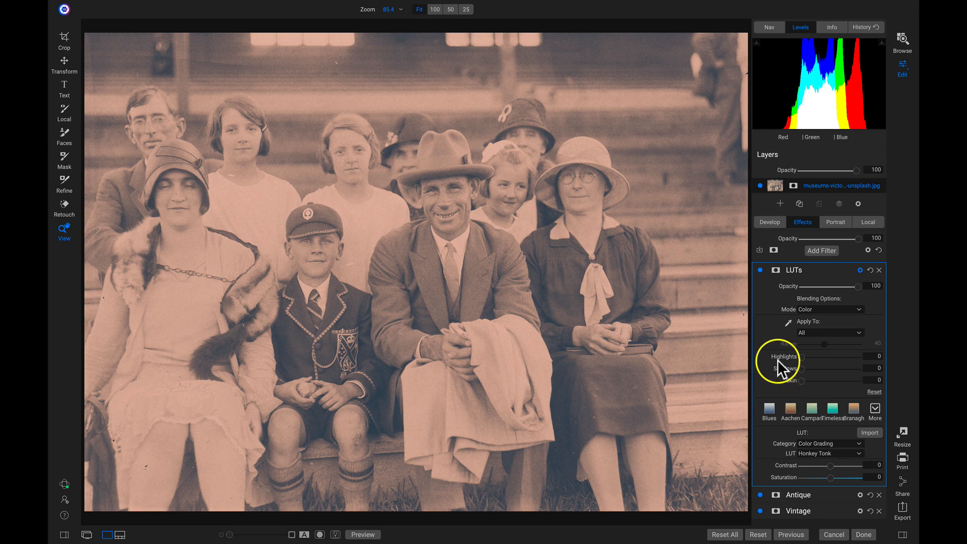
Step: Toggle the LUT look off and on to compare, then collapse its settings
click(760, 271)
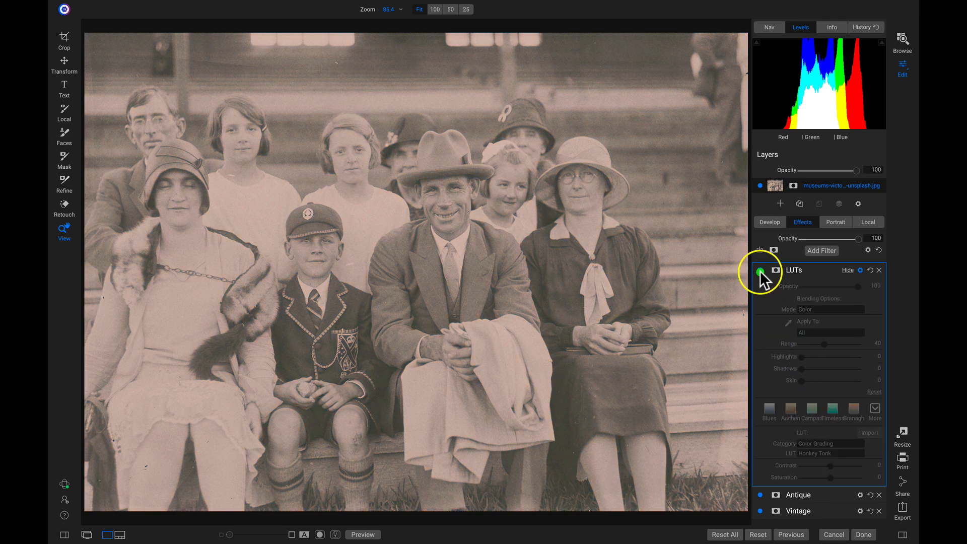
click(761, 271)
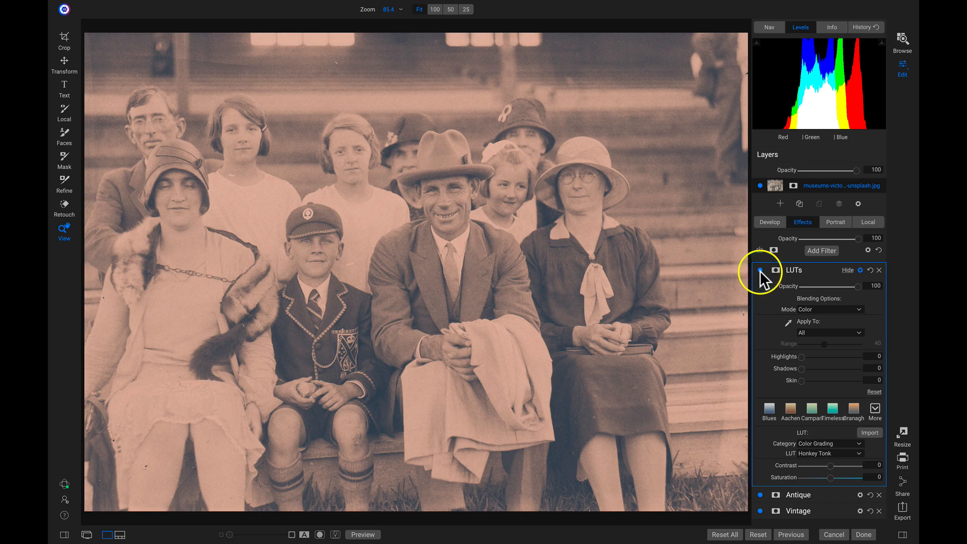
click(848, 270)
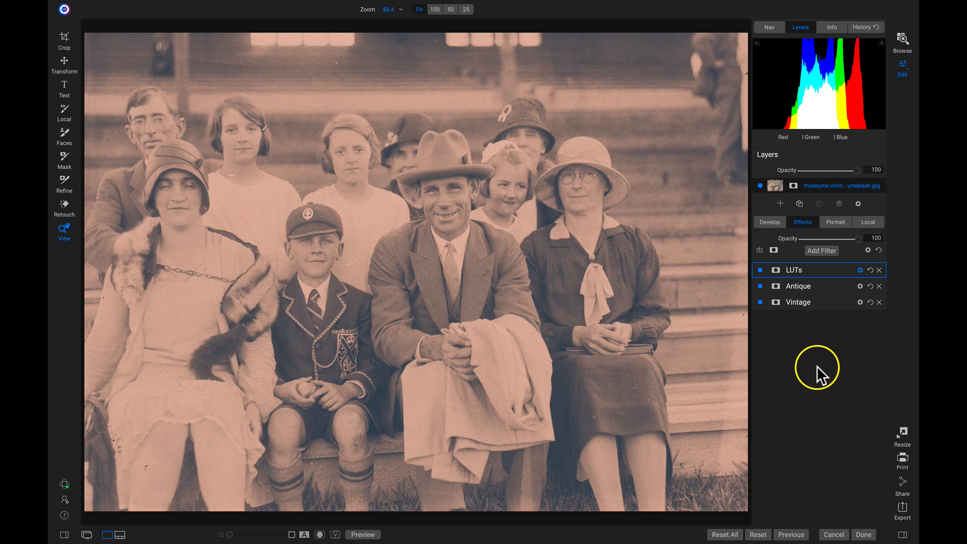
Step: Add a Textures filter with the Grunge Vignette Dark texture
click(821, 249)
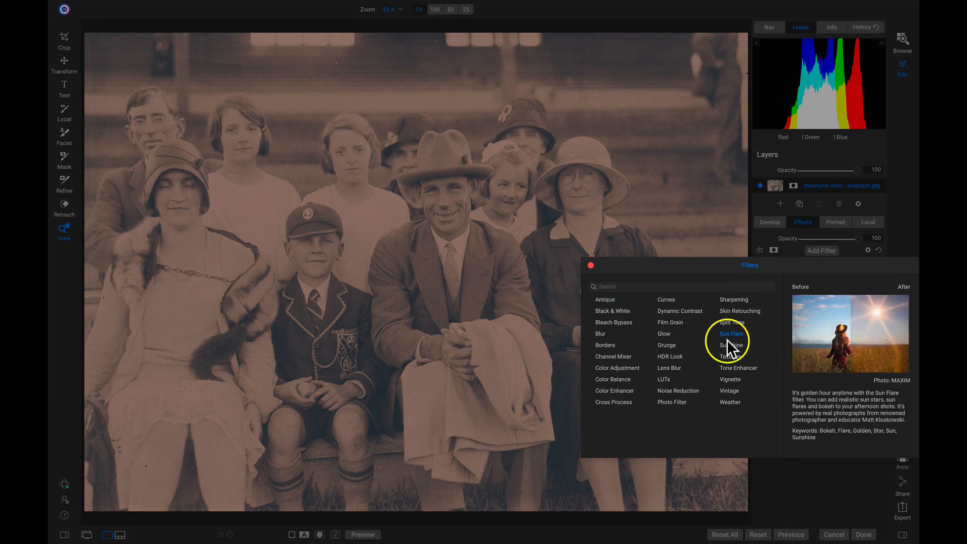
click(730, 356)
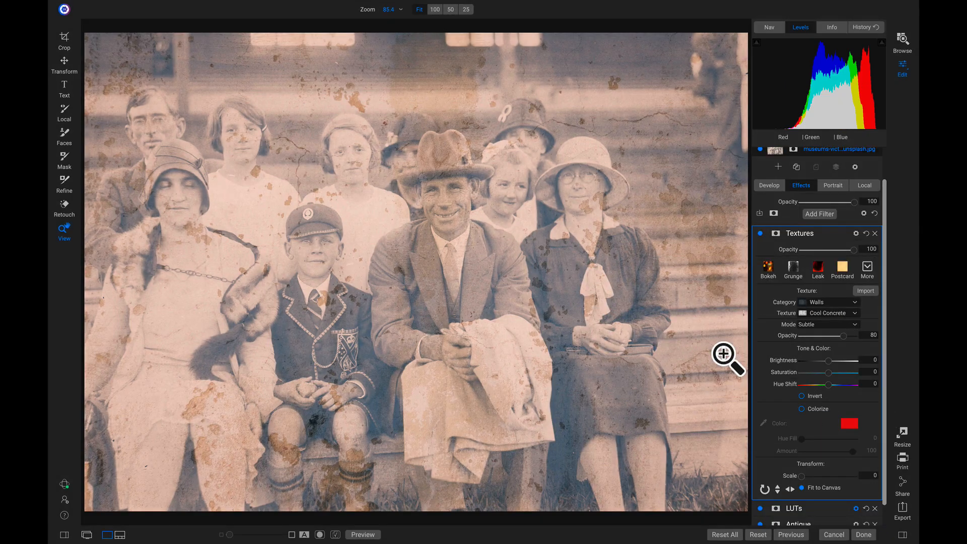
click(868, 268)
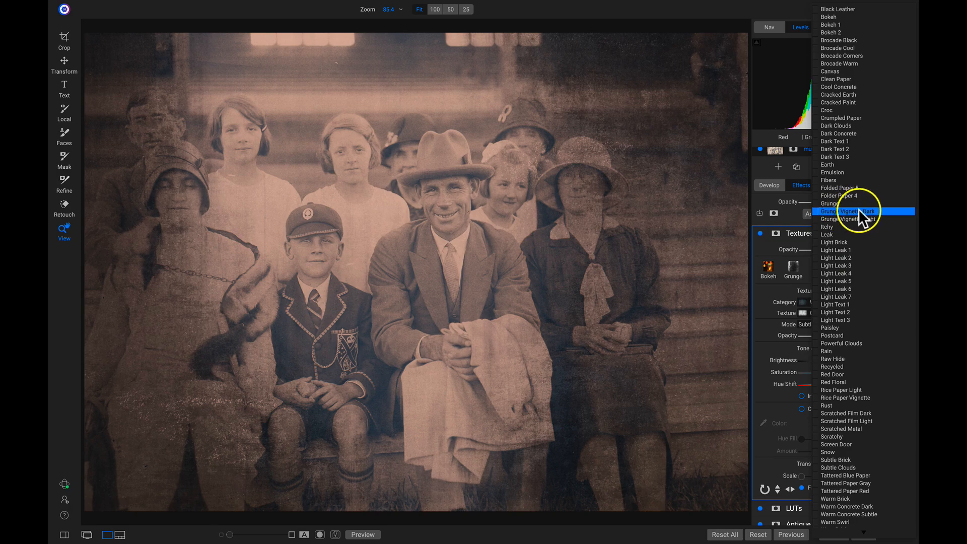
click(851, 211)
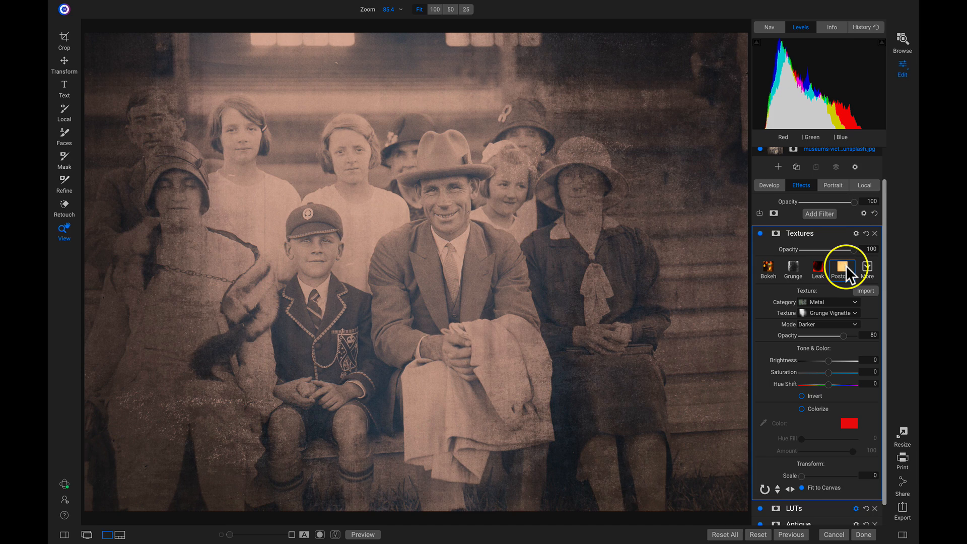
Step: Compare the grunge texture off and on, then show its blending options
click(761, 233)
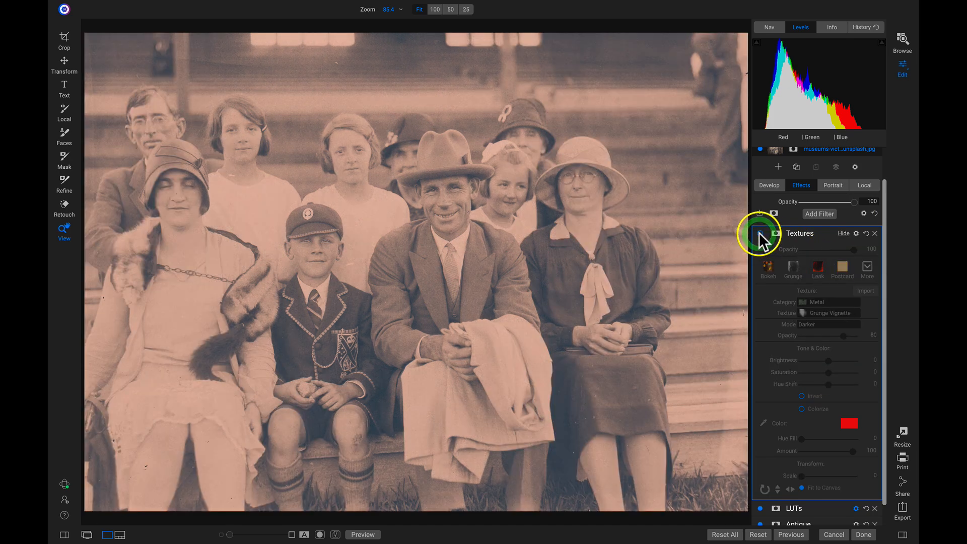
click(760, 233)
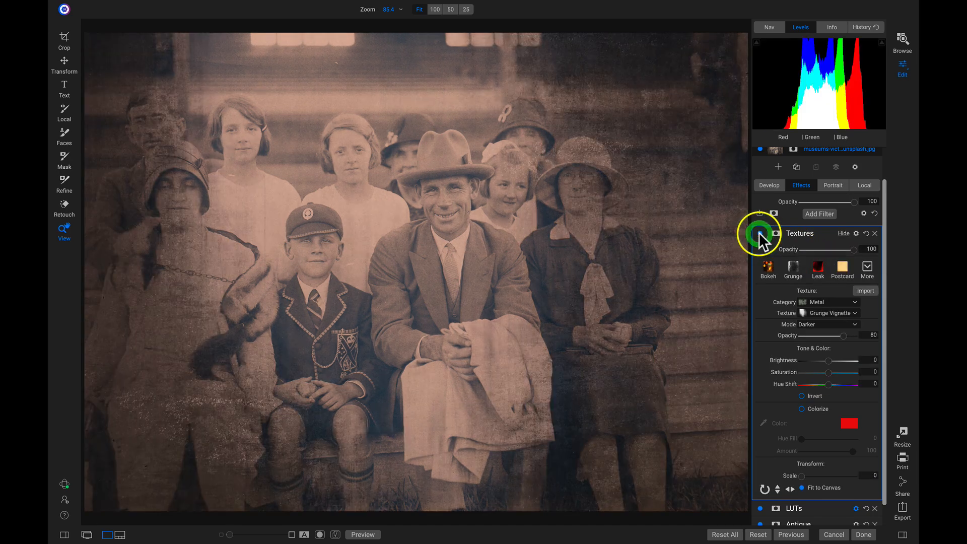
click(856, 233)
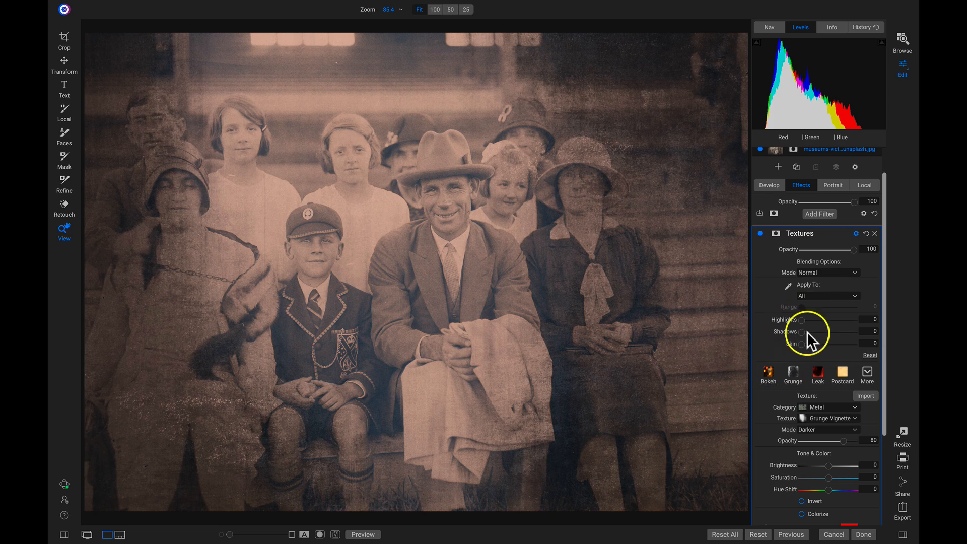
Step: Set the grunge texture's Shadows to 64 and Skin to 25
drag(802, 332, 823, 332)
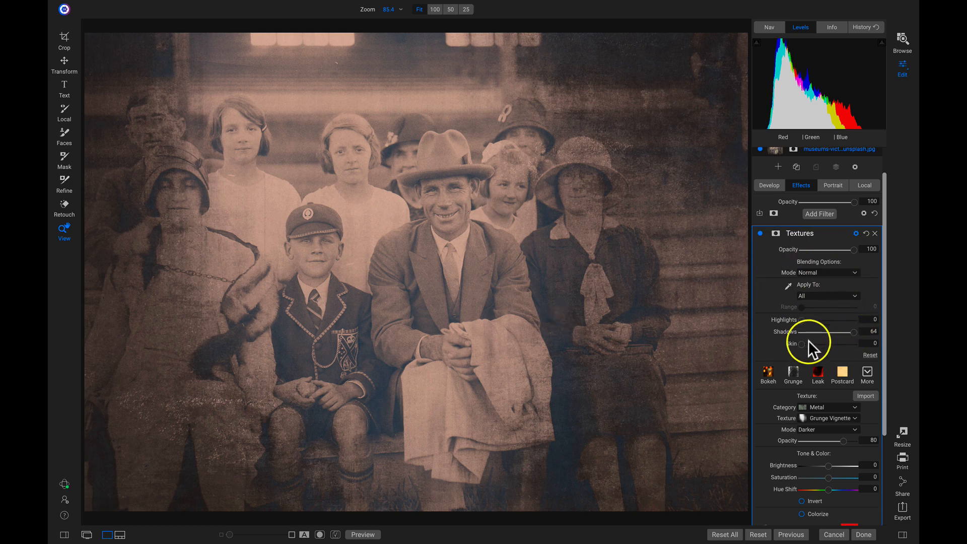
mouse_move(802, 345)
mouse_down()
mouse_move(825, 345)
mouse_move(812, 344)
mouse_up()
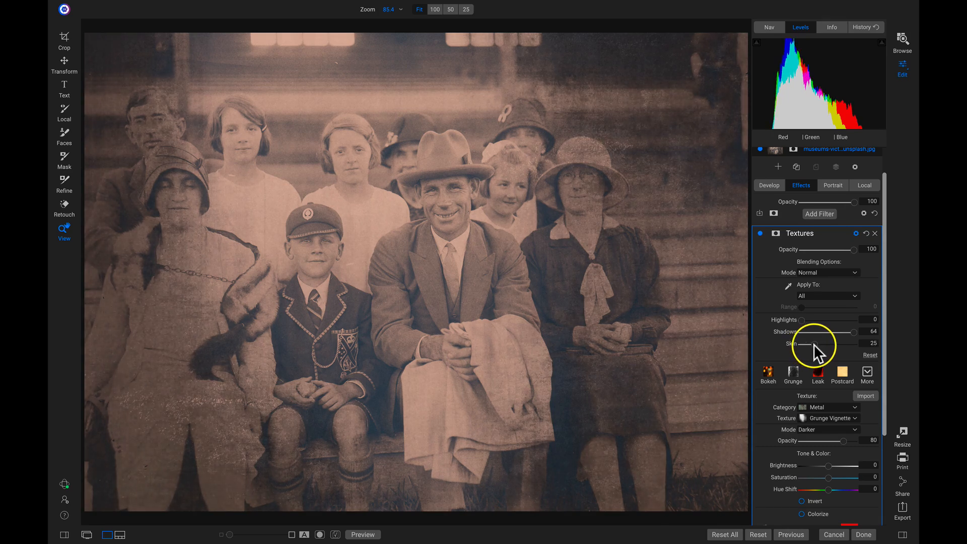
click(814, 344)
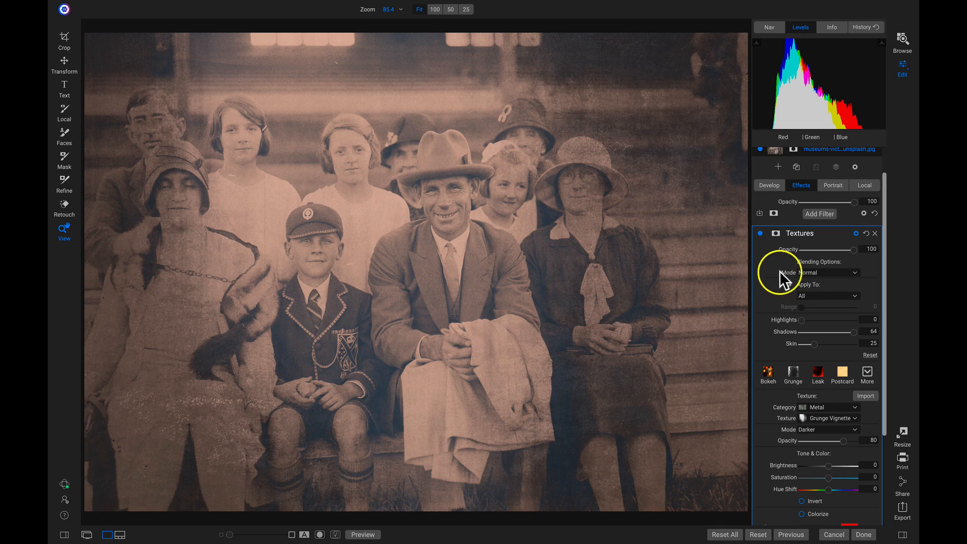
Step: Toggle the grunge texture to compare, then bring up the filter list
click(761, 234)
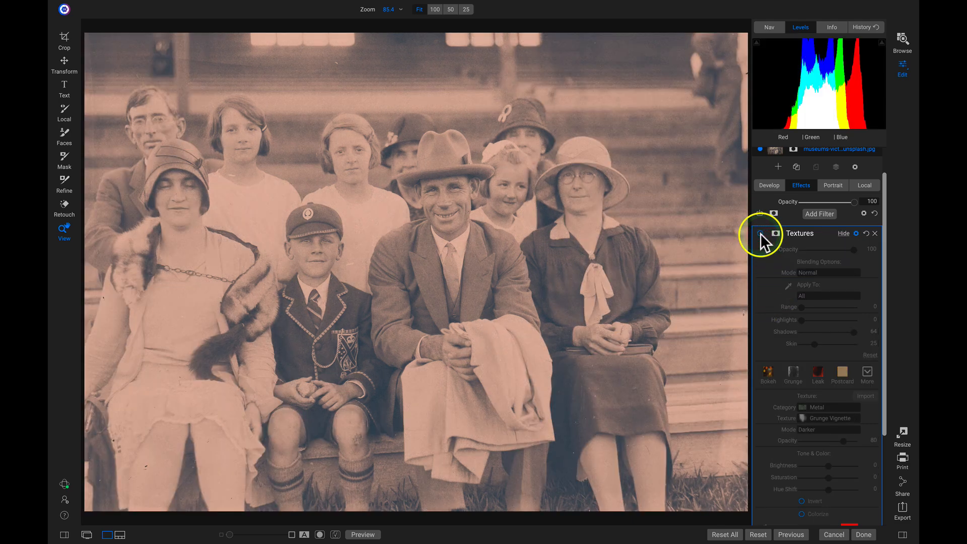
click(761, 234)
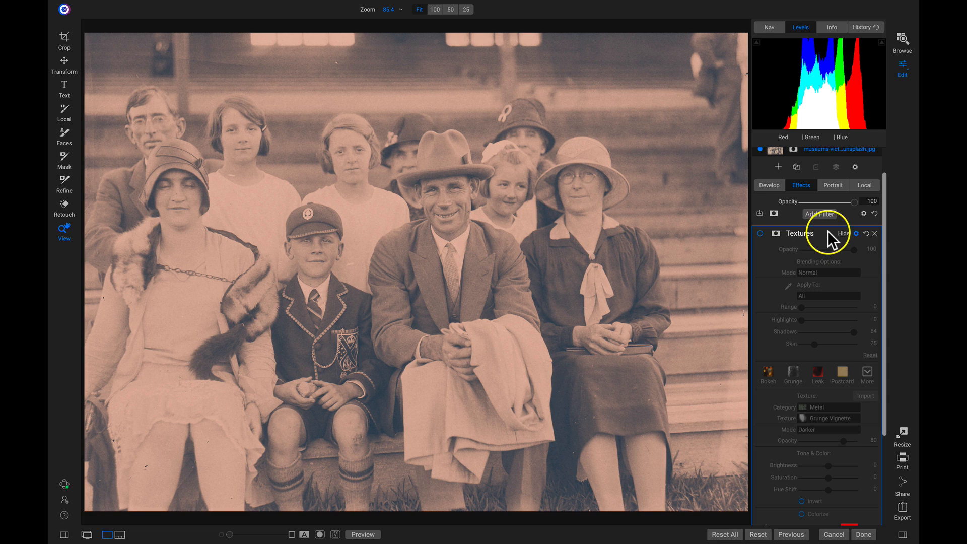
click(762, 233)
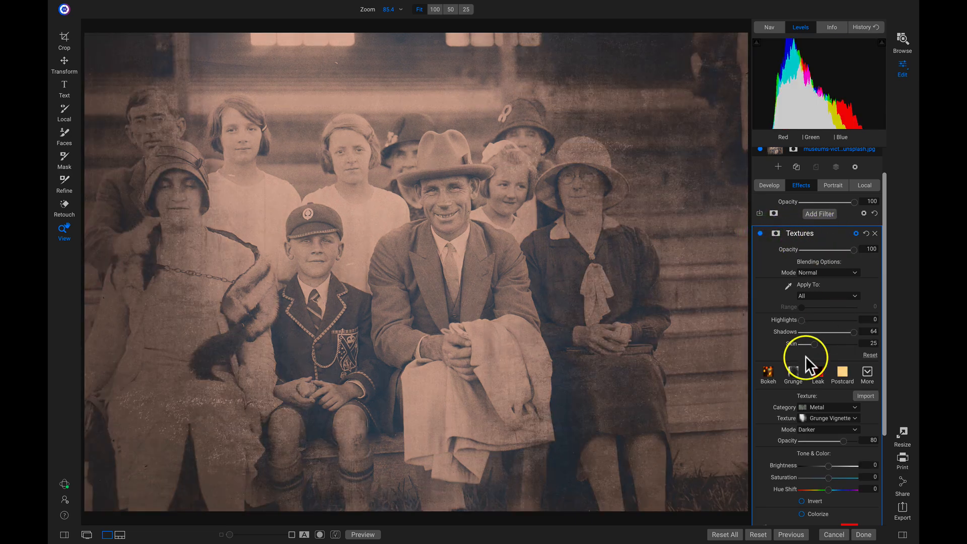
click(823, 213)
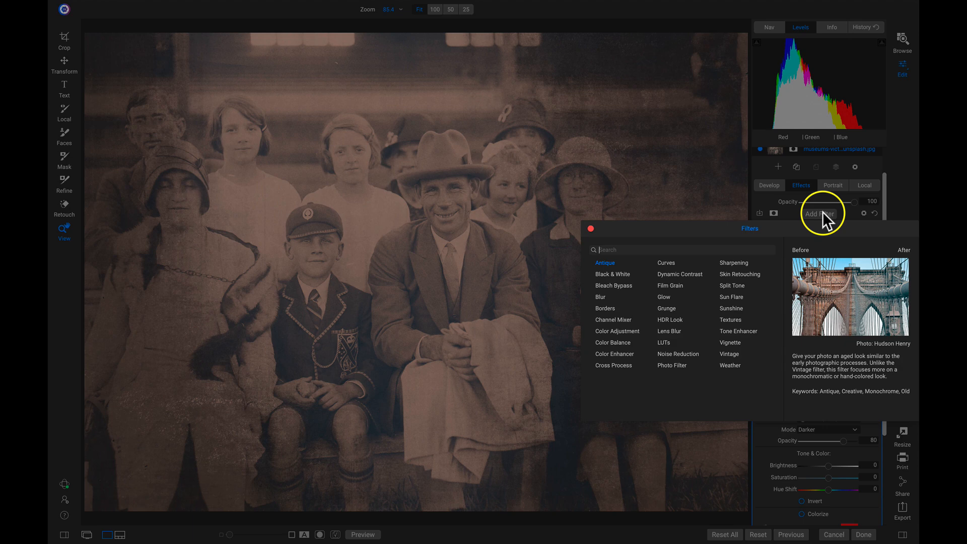
Step: Add a second Textures filter with imported WetPlate10 at opacity 100 in Replace mode
click(731, 319)
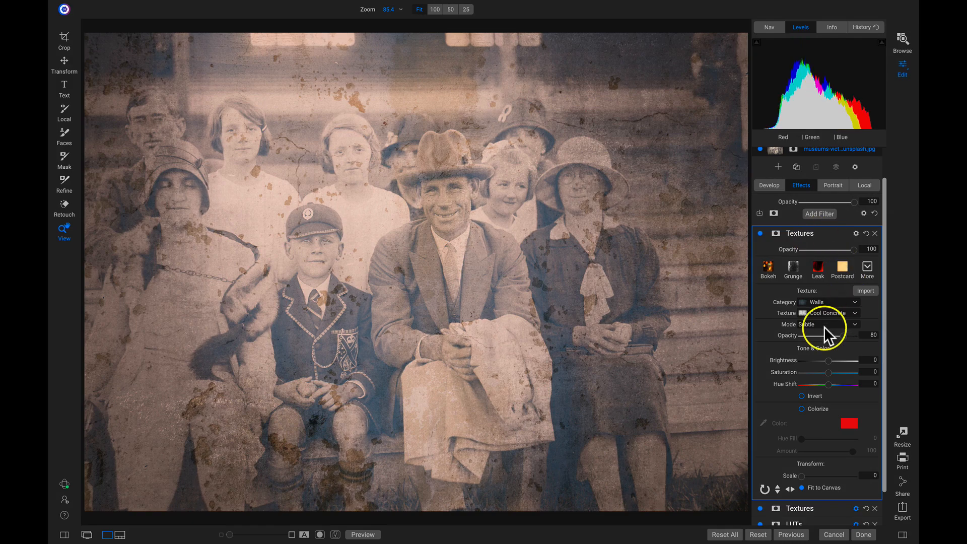
click(863, 288)
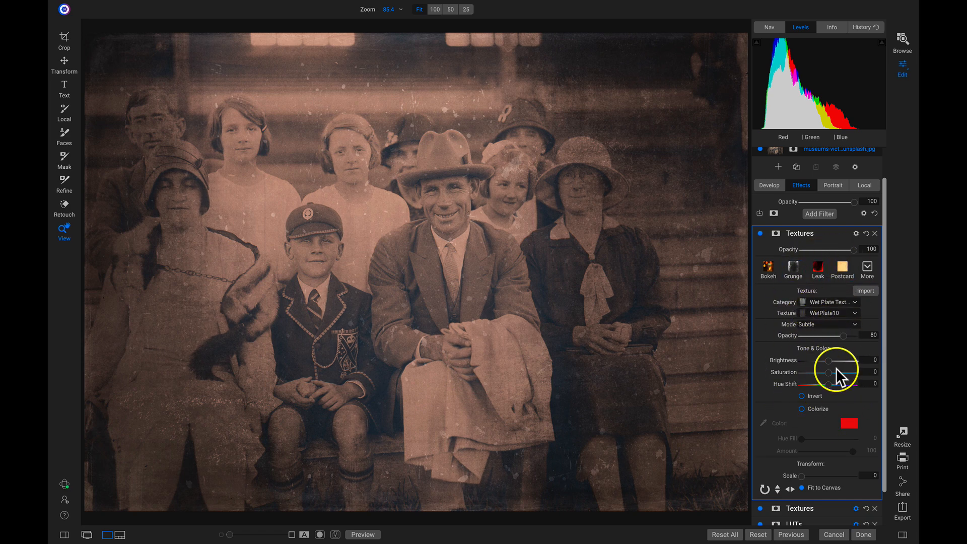
drag(843, 335, 869, 335)
click(869, 336)
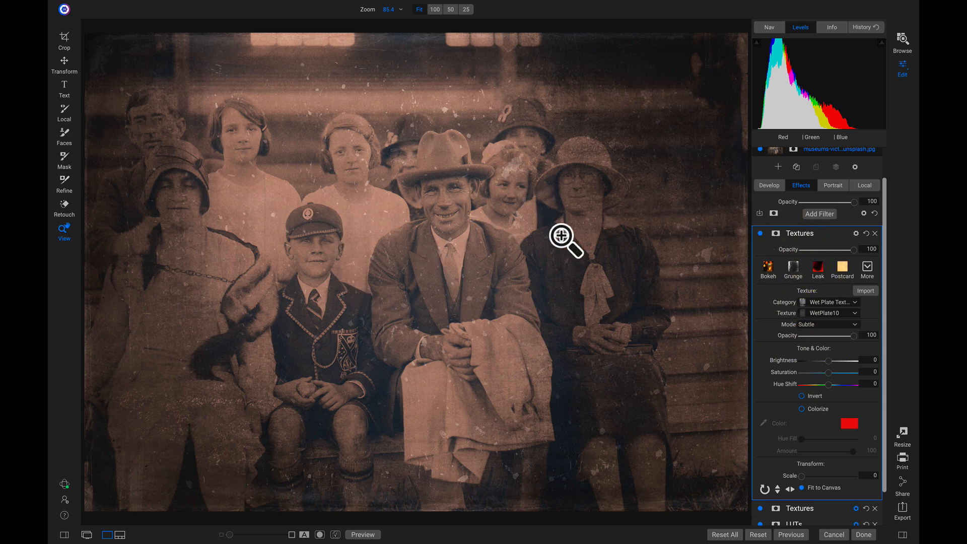
click(835, 323)
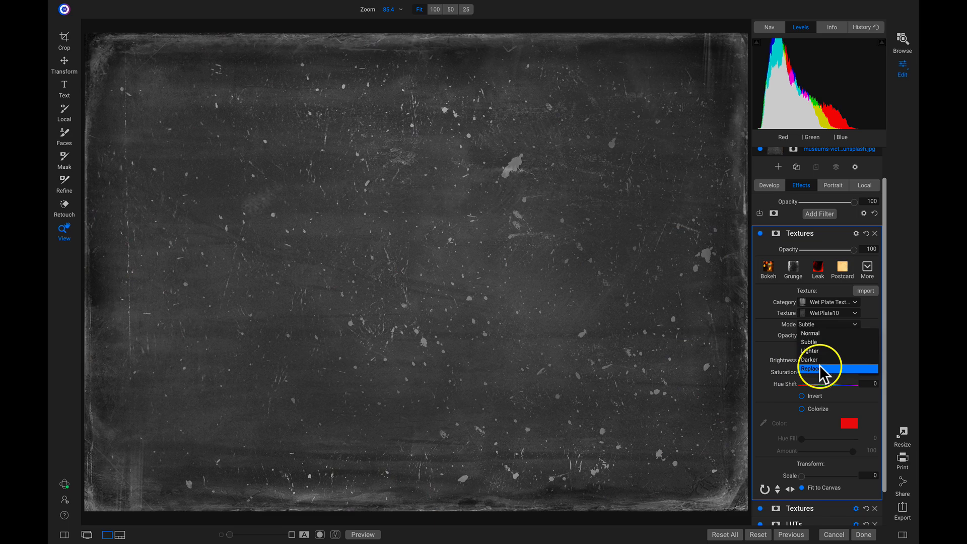
click(820, 366)
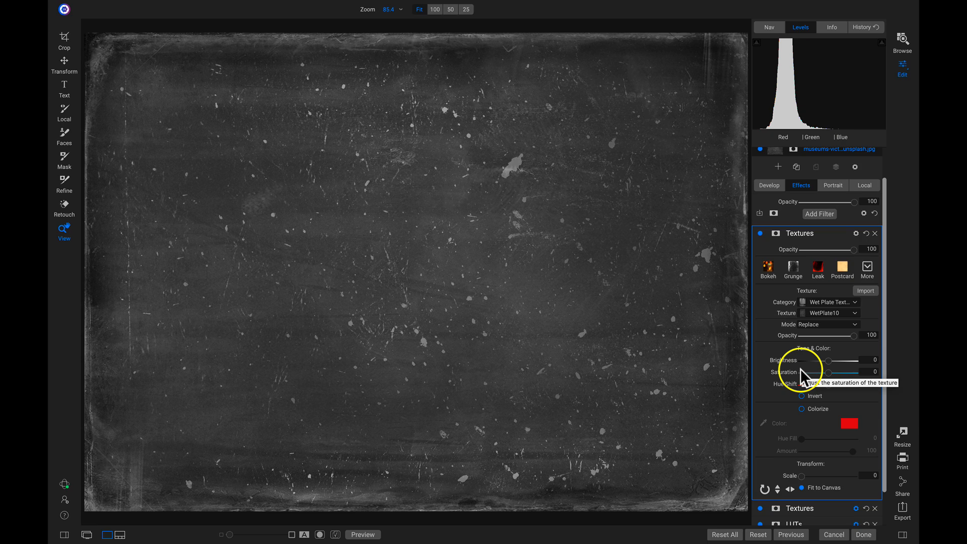
Step: Blend the WetPlate10 texture in Hard Light mode
click(856, 233)
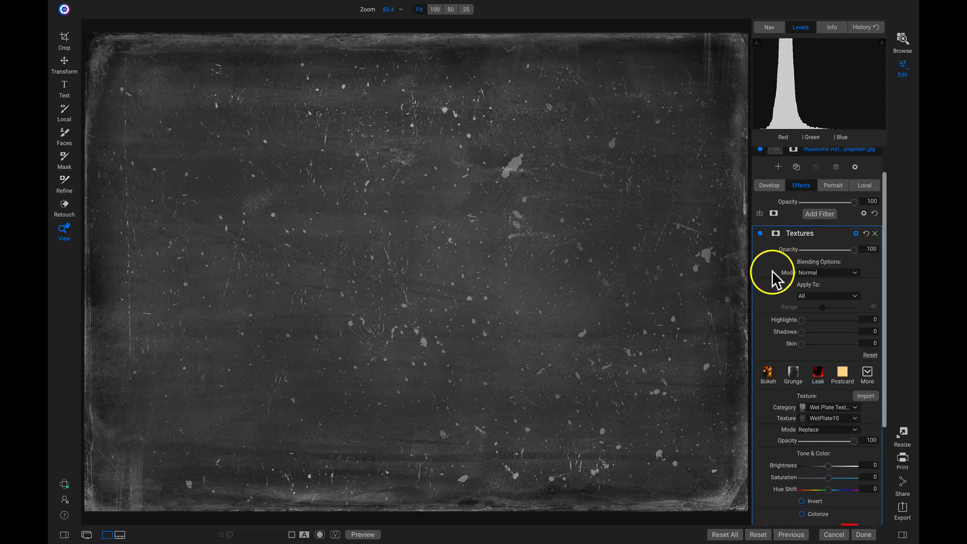
click(809, 273)
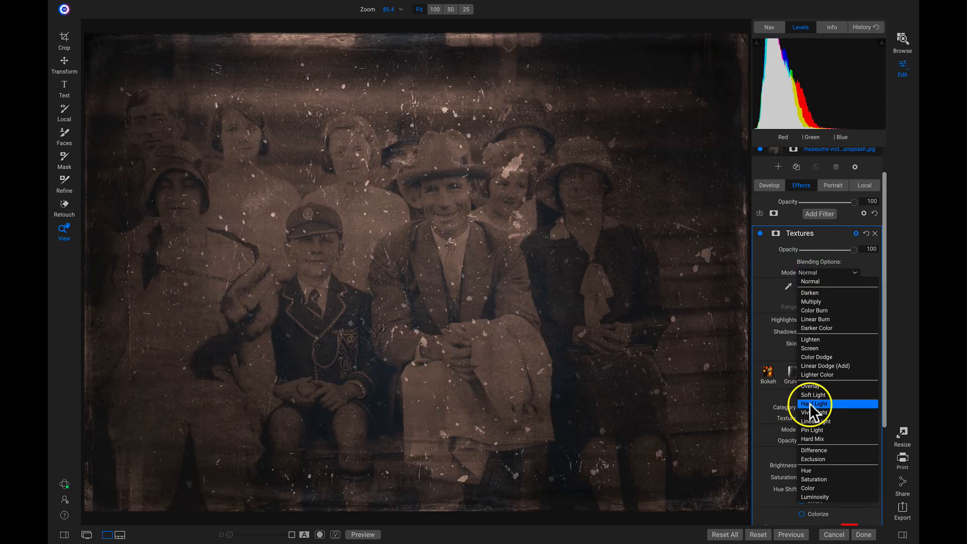
click(827, 403)
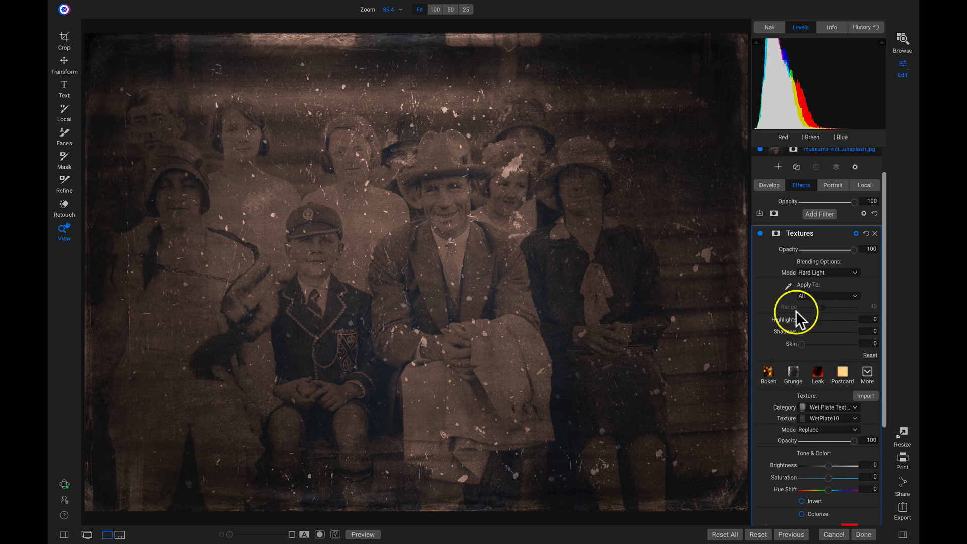
Step: Hold the plate texture back from shadows (64) and skin (51), then compare it
drag(812, 335, 870, 327)
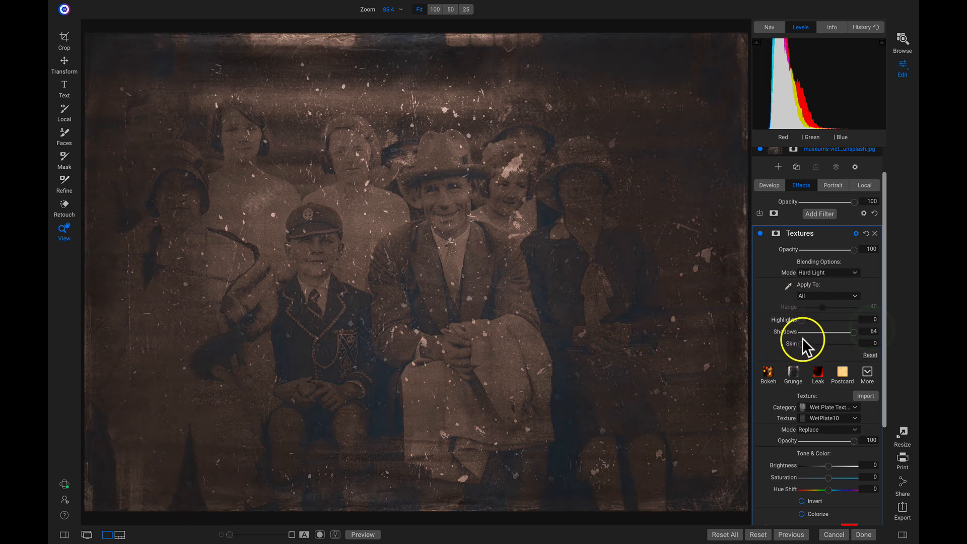
drag(801, 345, 823, 322)
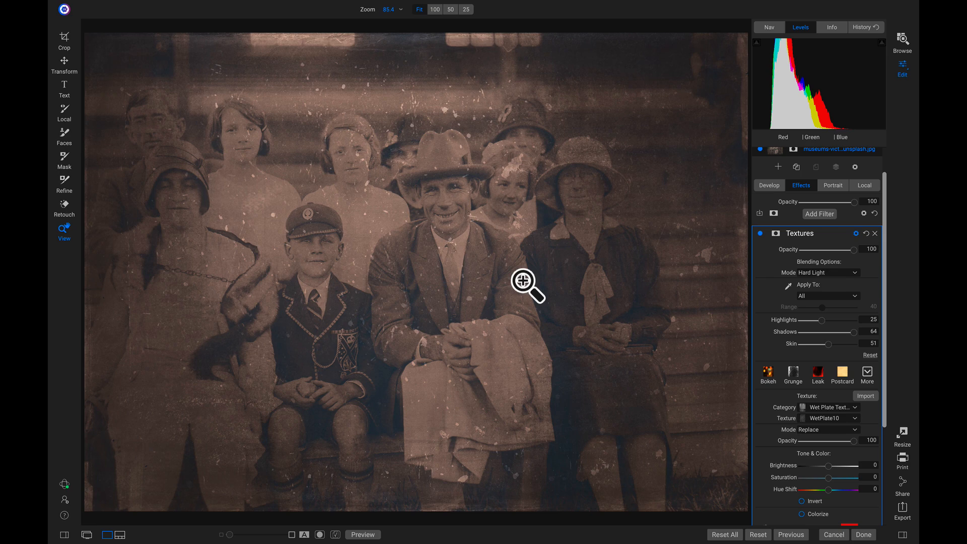
click(760, 234)
click(760, 233)
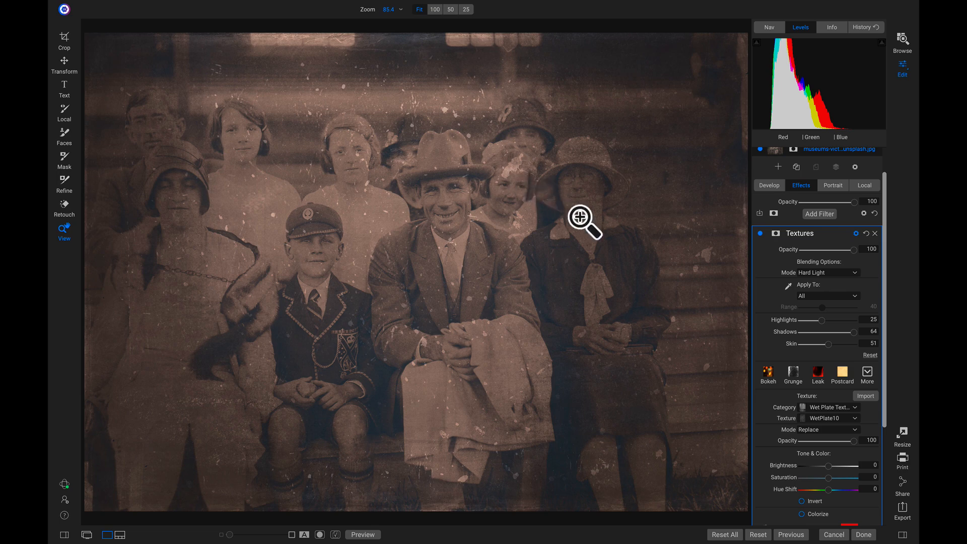
Step: Add a Curves filter with two anchor points, lifting input 145 to output 193
click(820, 212)
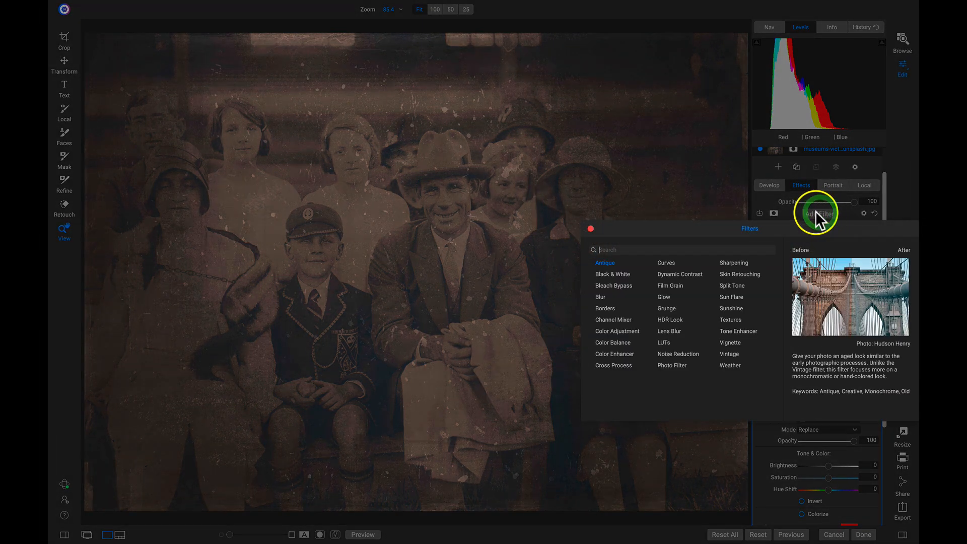
click(666, 262)
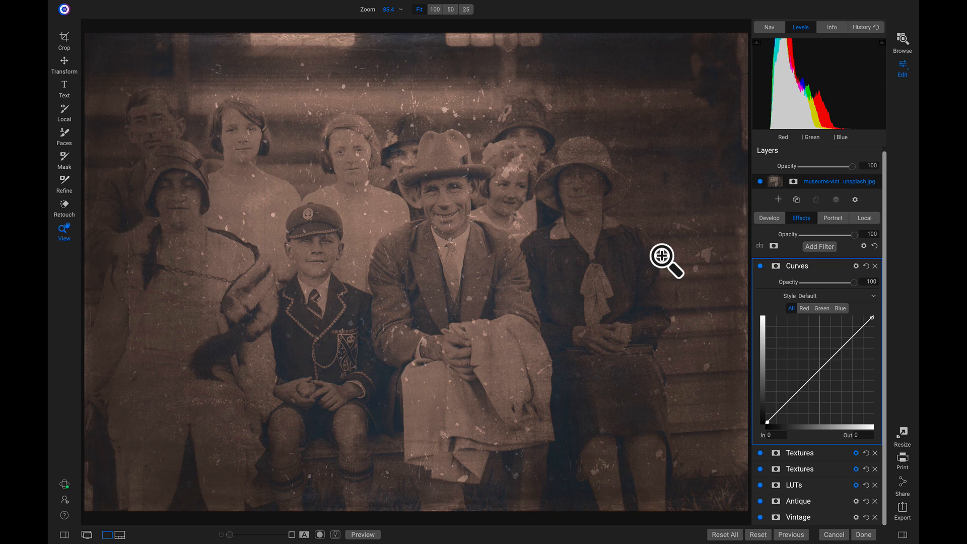
click(798, 390)
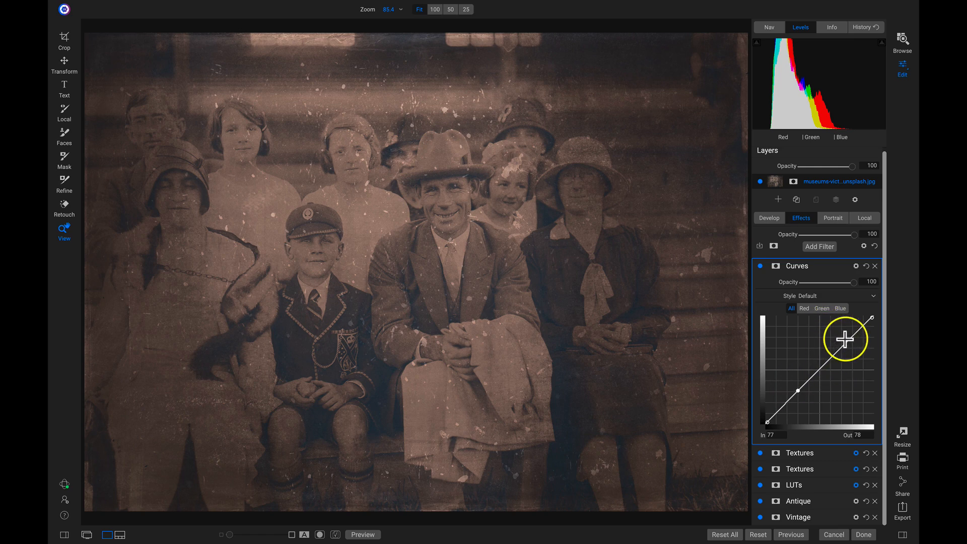
click(848, 342)
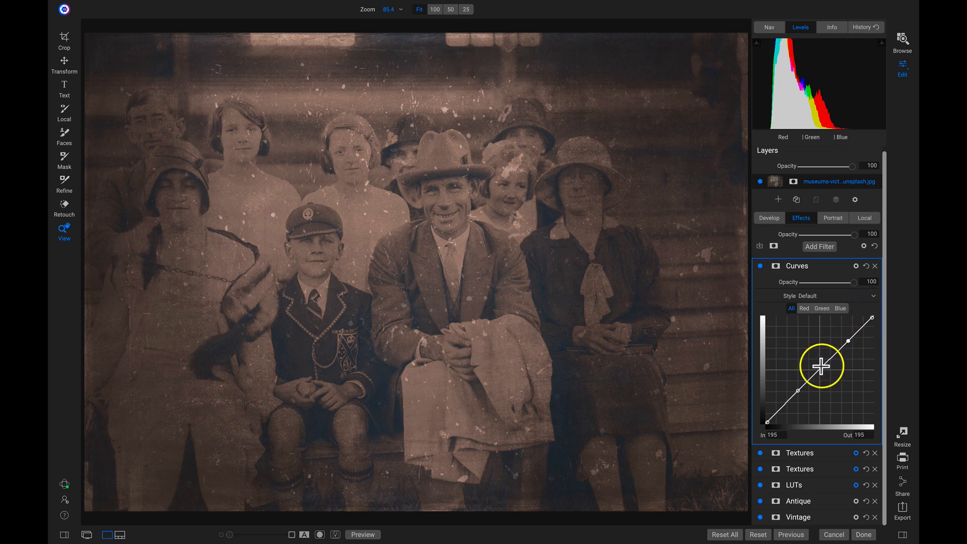
drag(820, 369, 827, 341)
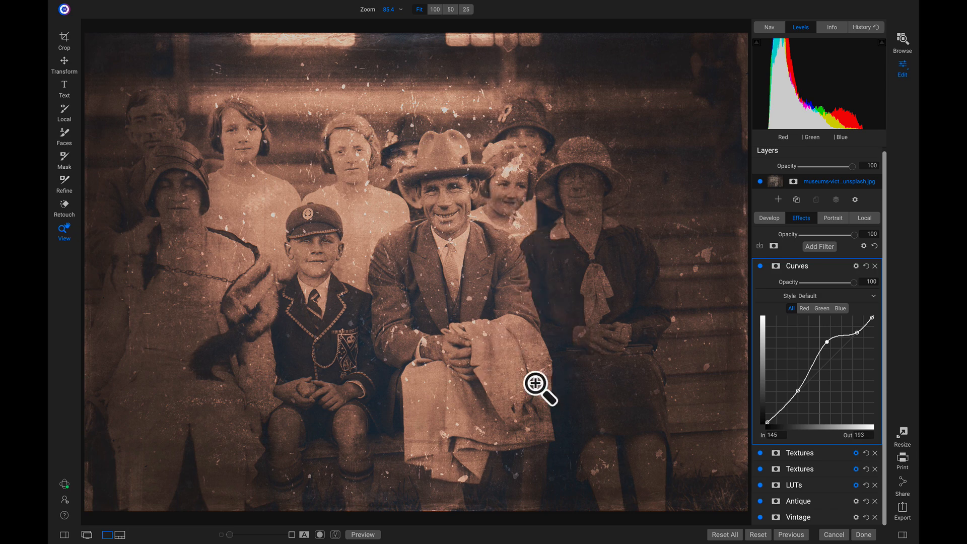
Step: Expand the first Textures filter and set its Skin protection slider to 65
click(821, 455)
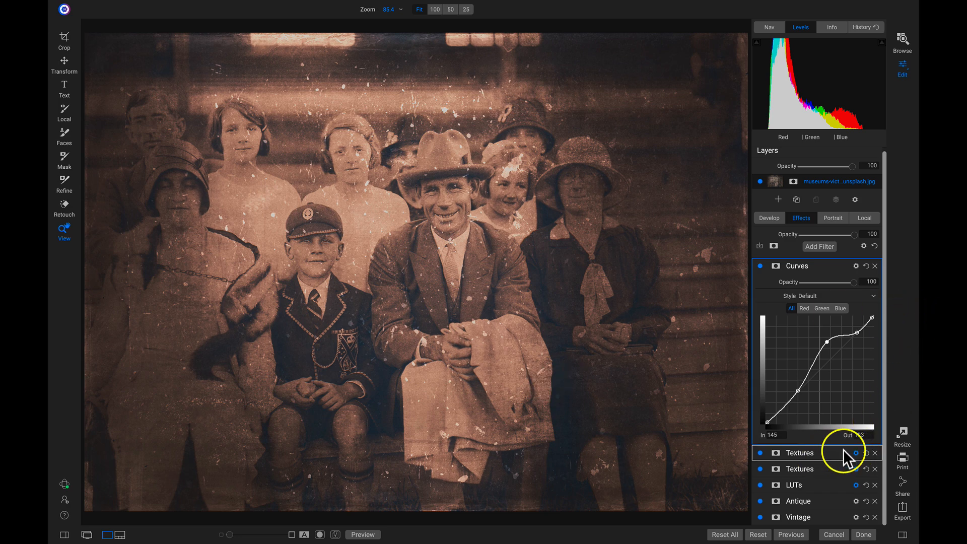
click(844, 449)
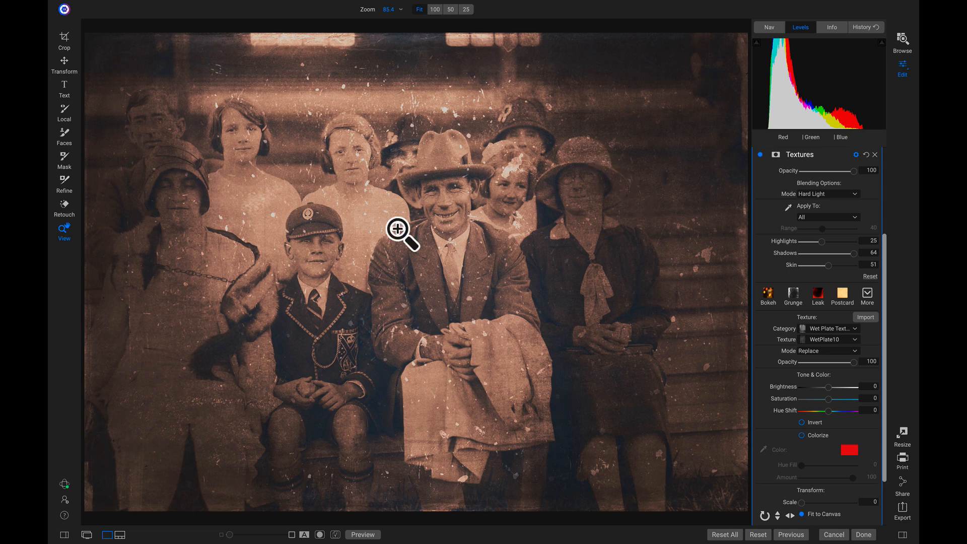
scroll(819, 315, up, 3)
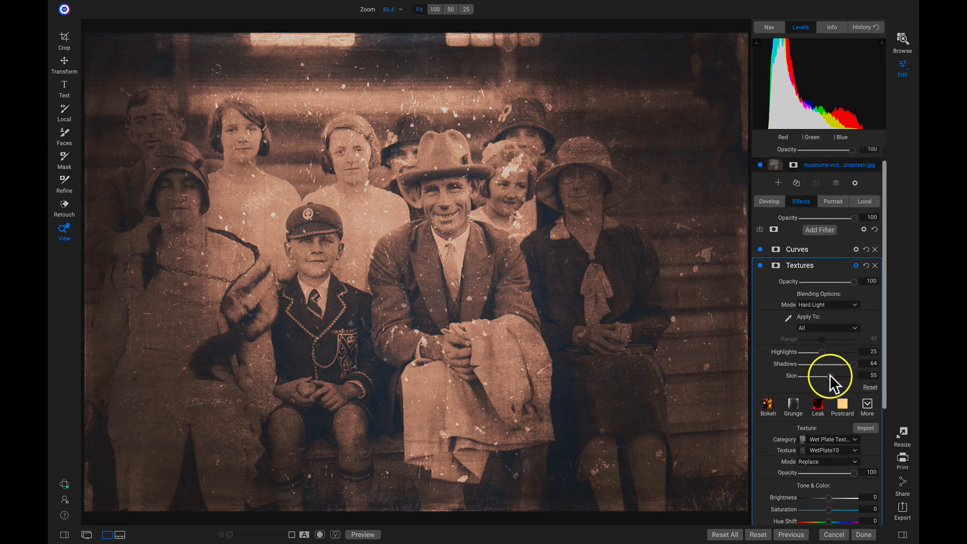
drag(830, 376, 833, 376)
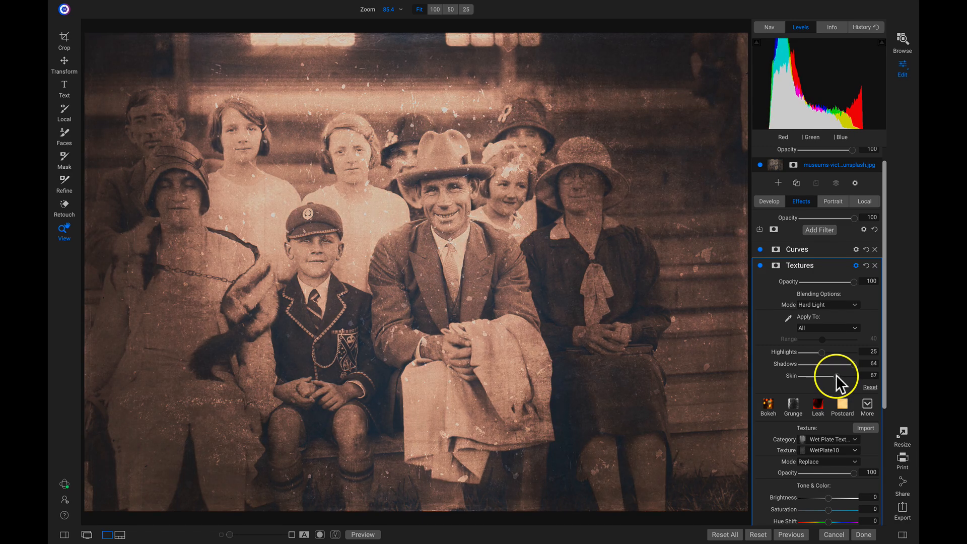
drag(836, 374, 836, 374)
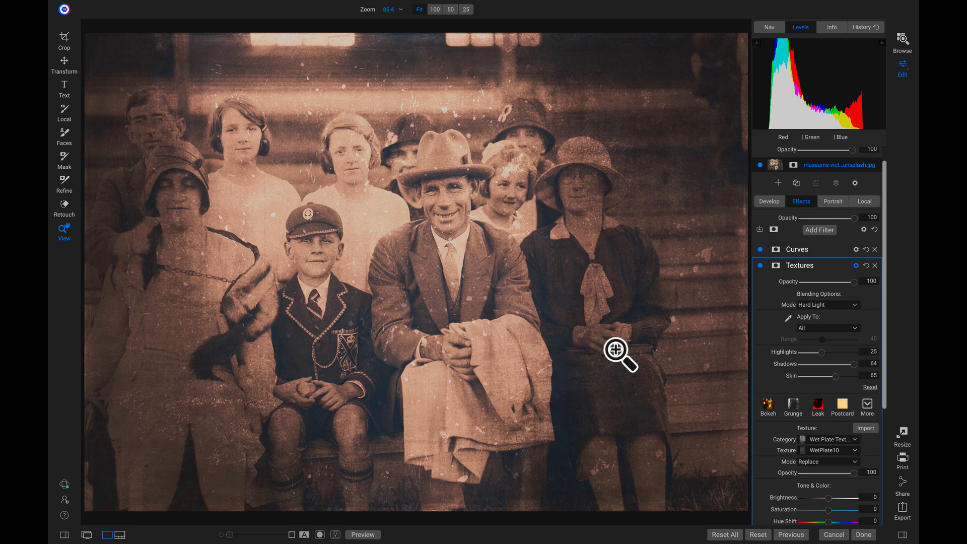
Step: Add a Borders filter beneath the existing Textures and Curves filters
click(821, 247)
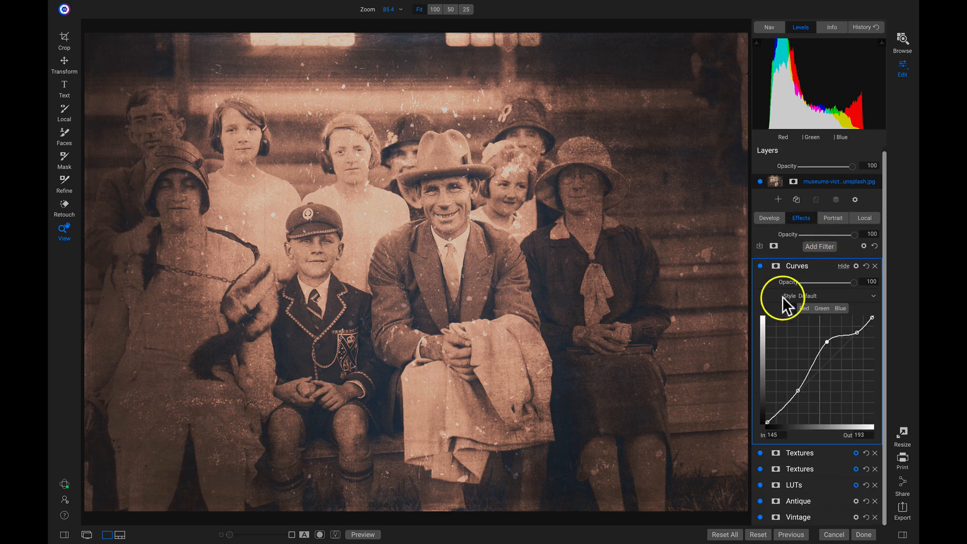
click(820, 246)
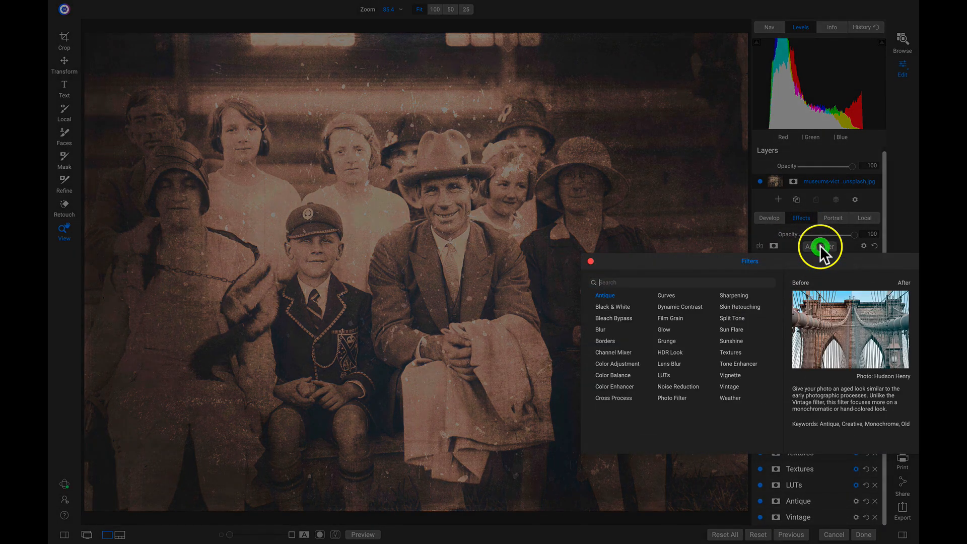
click(608, 337)
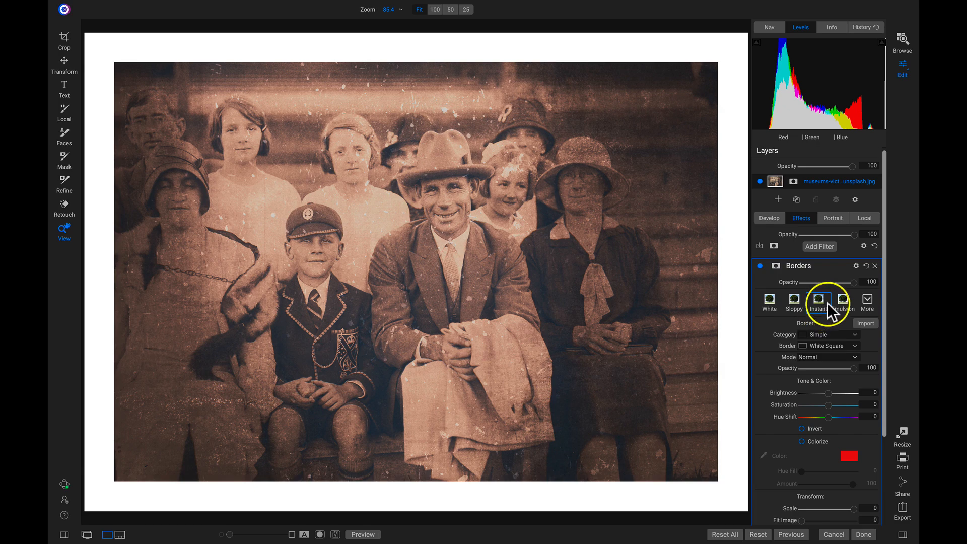
Step: Set the border to the Emulsion style using the Emulsion 001 design
click(843, 302)
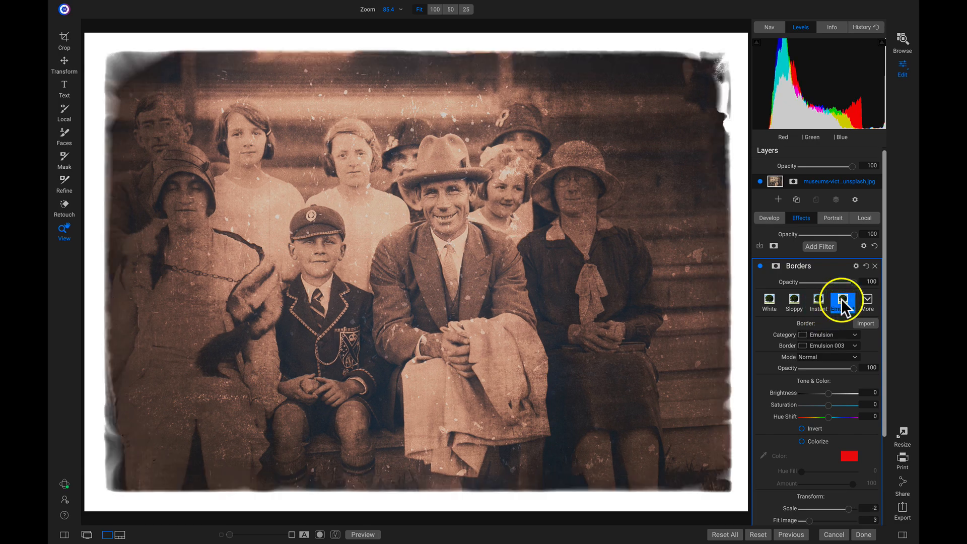
click(828, 344)
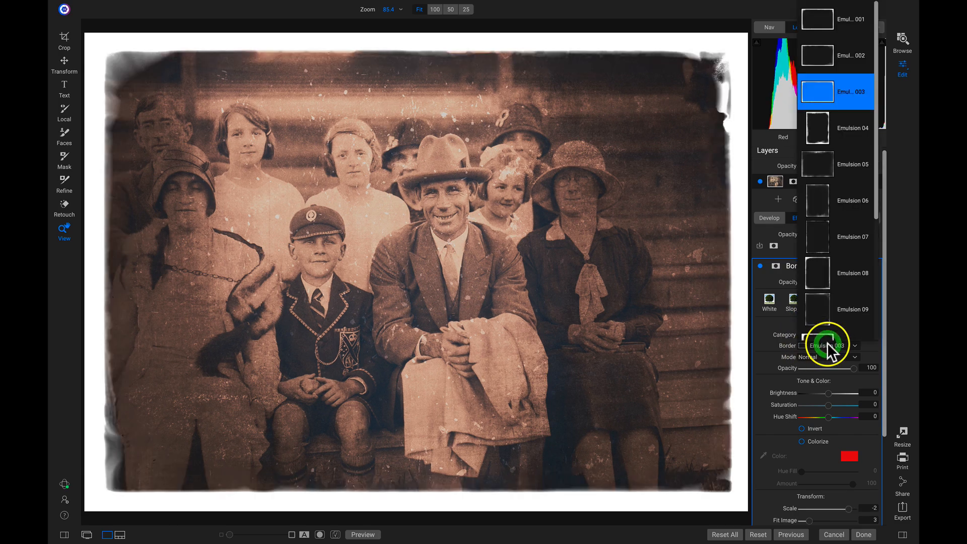
scroll(837, 216, down, 3)
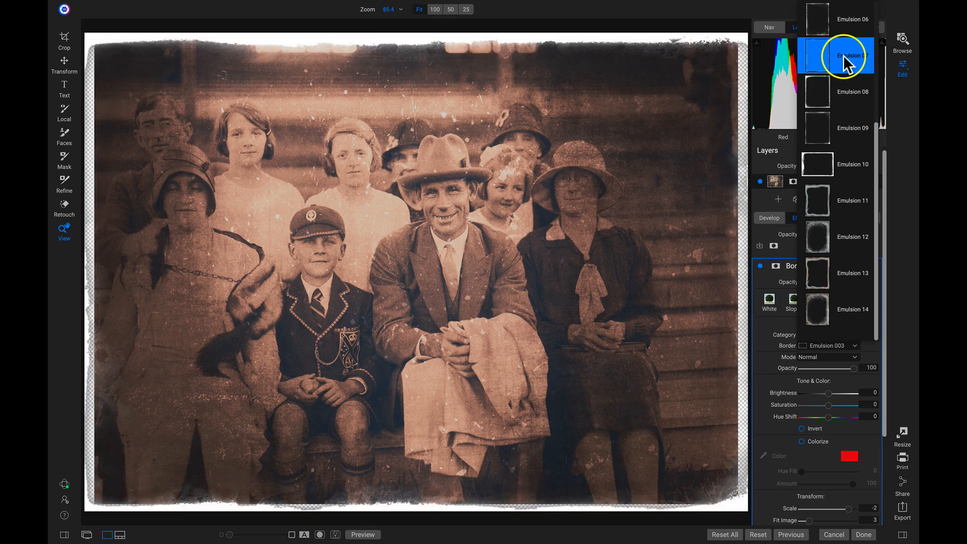
scroll(843, 55, up, 1)
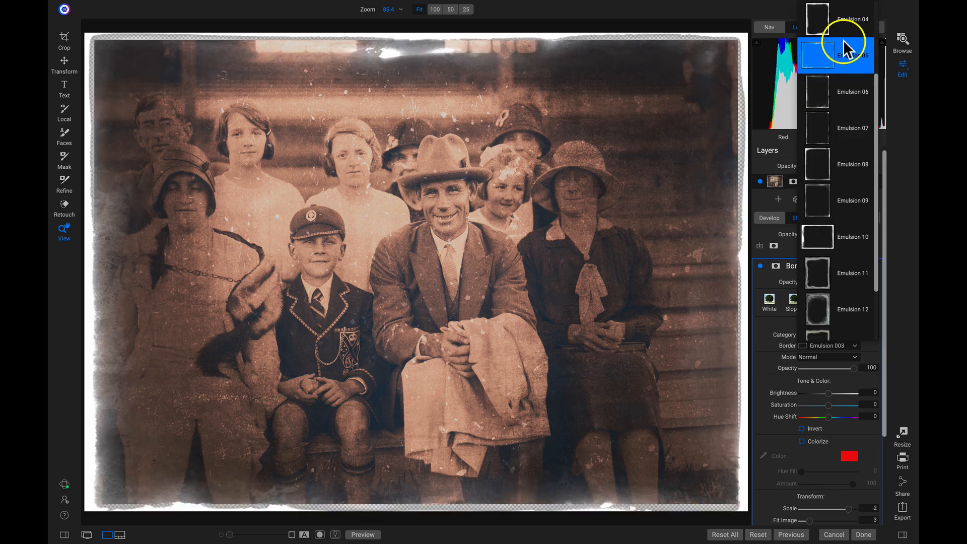
scroll(844, 50, up, 3)
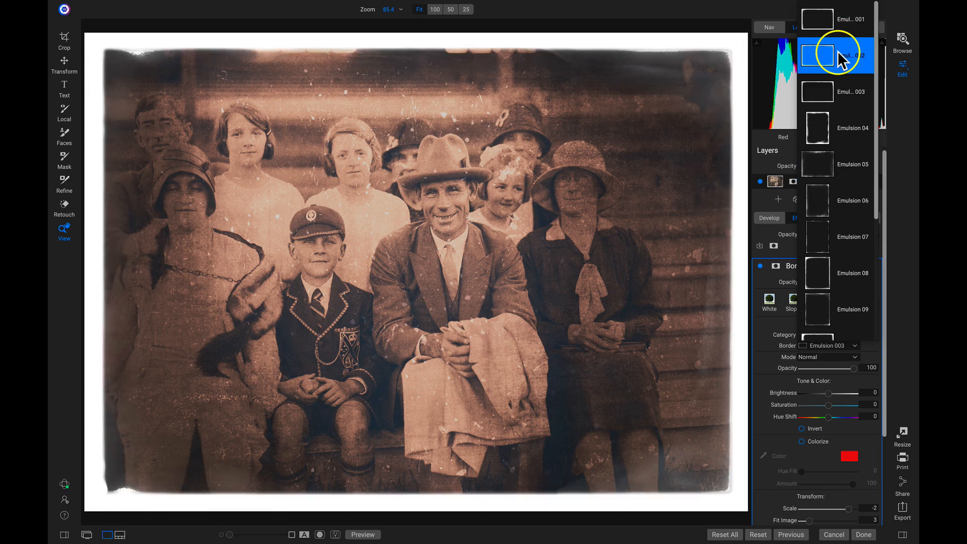
click(840, 23)
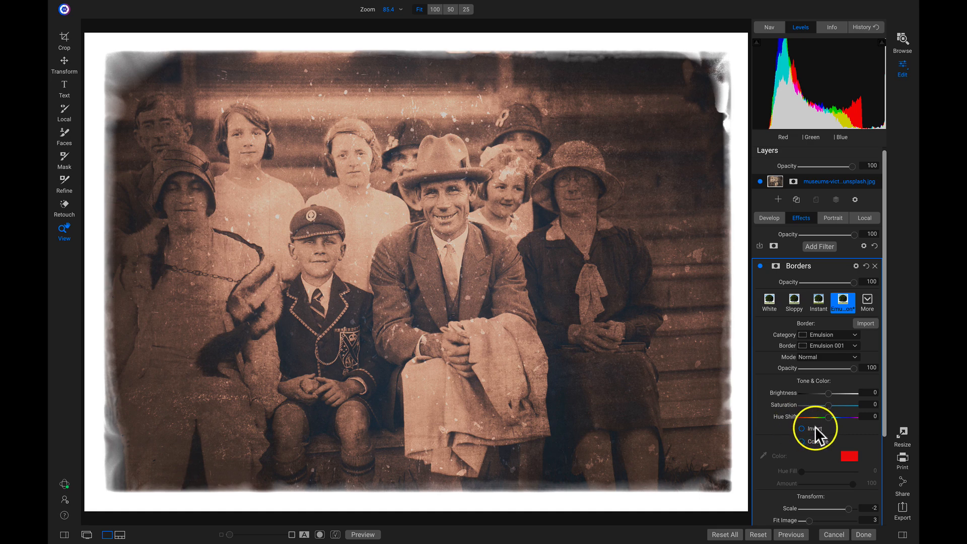
Step: Invert the Emulsion 001 border to black and set Fit Image to 2
click(802, 428)
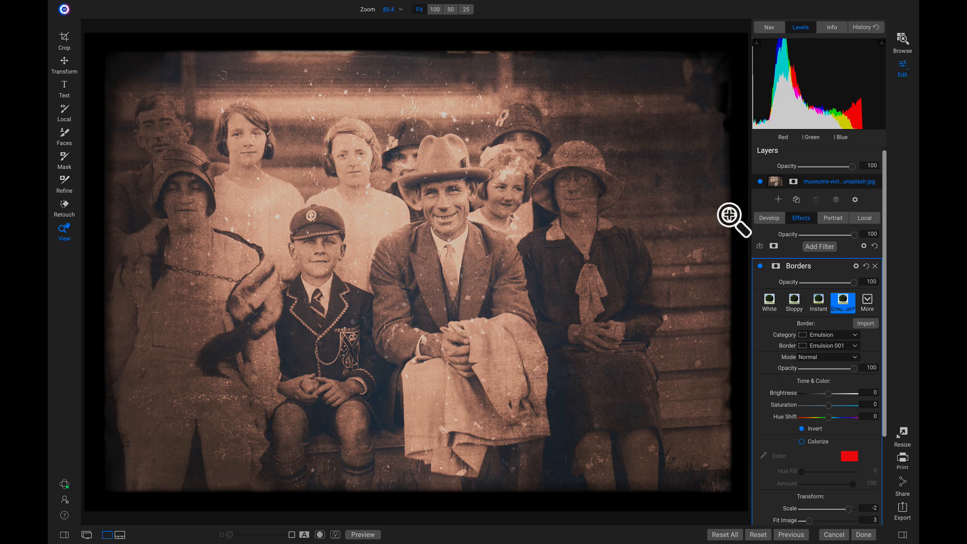
click(760, 265)
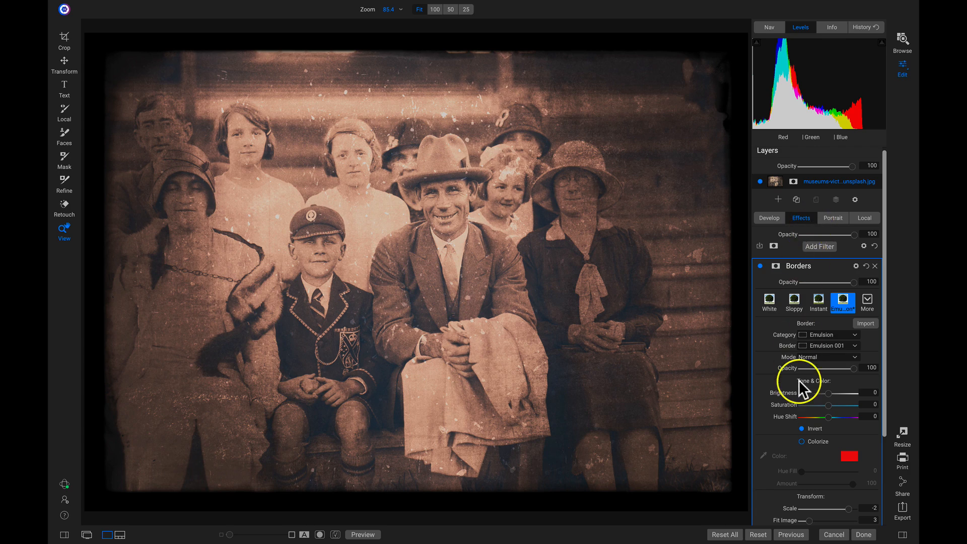
scroll(799, 379, down, 5)
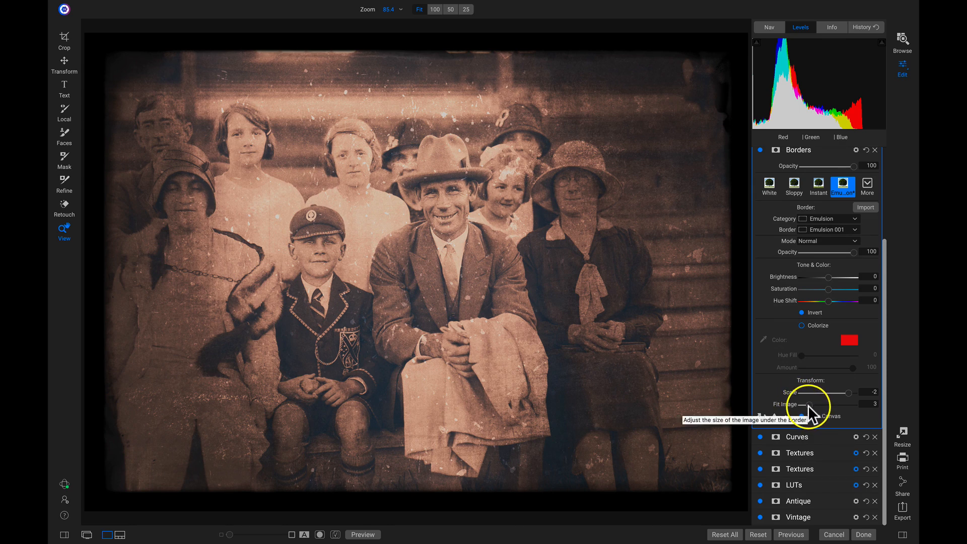
mouse_move(811, 405)
mouse_down()
mouse_move(821, 405)
mouse_move(795, 404)
mouse_move(806, 405)
mouse_up()
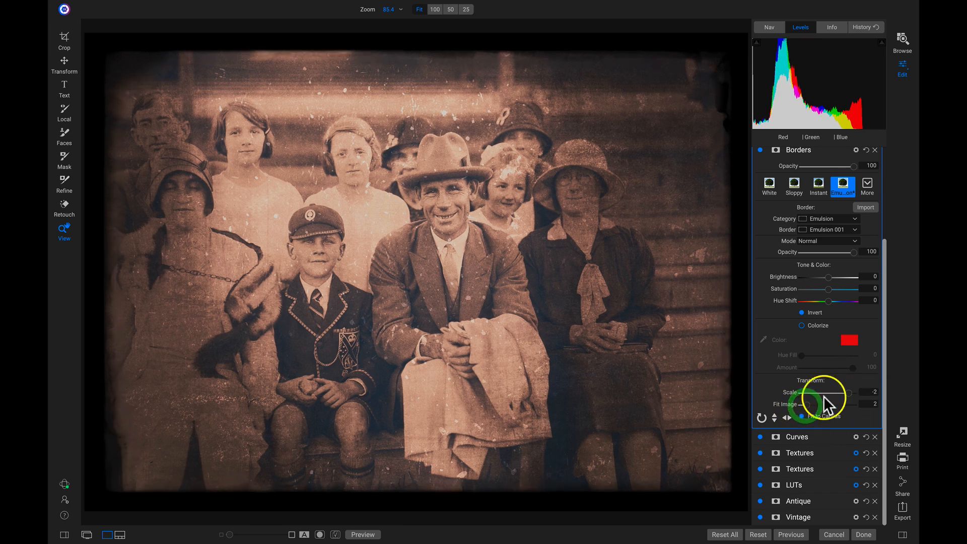
Step: Compare the edit with the original black-and-white photo, then return to the sepia preview
scroll(836, 394, up, 5)
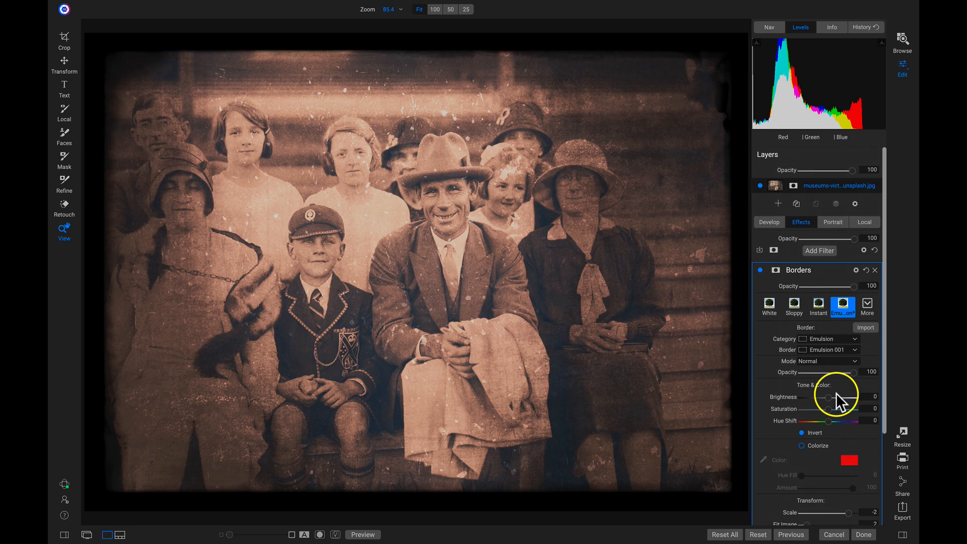
key(ctrl+p)
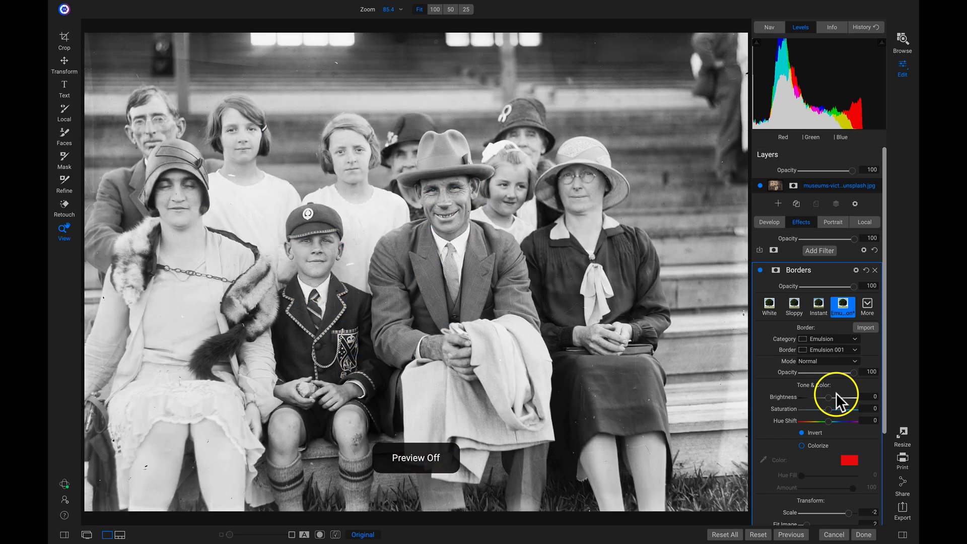
key(backslash)
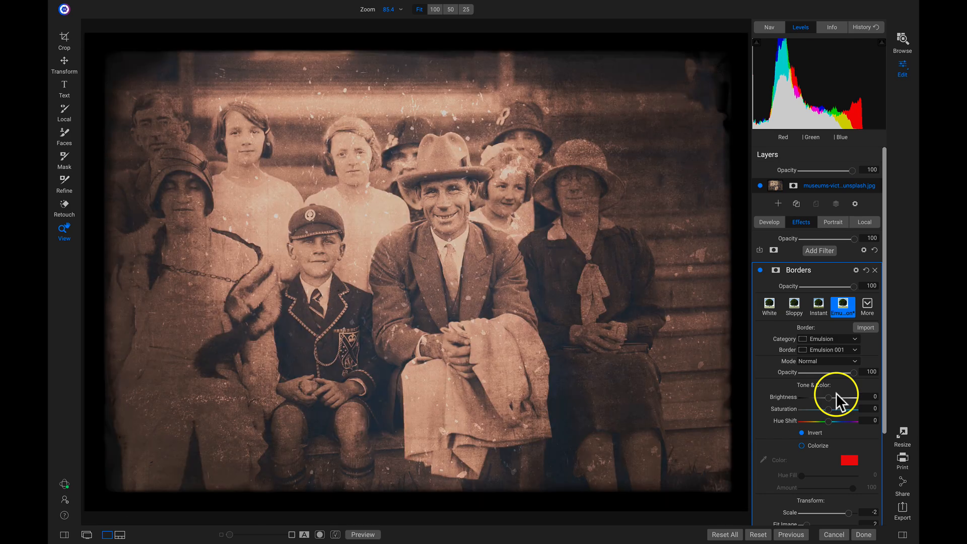